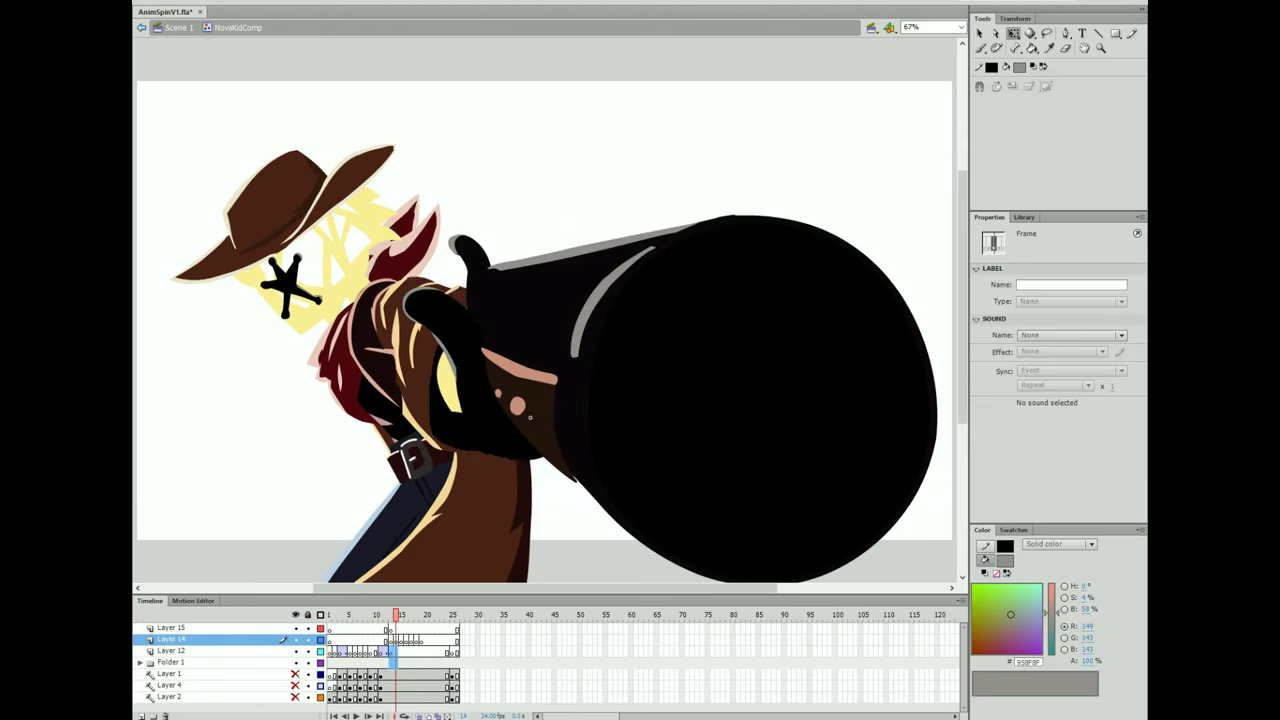
# Brush a white four-point muzzle-flash star over the barrel on the next frame.
pyautogui.press('b')
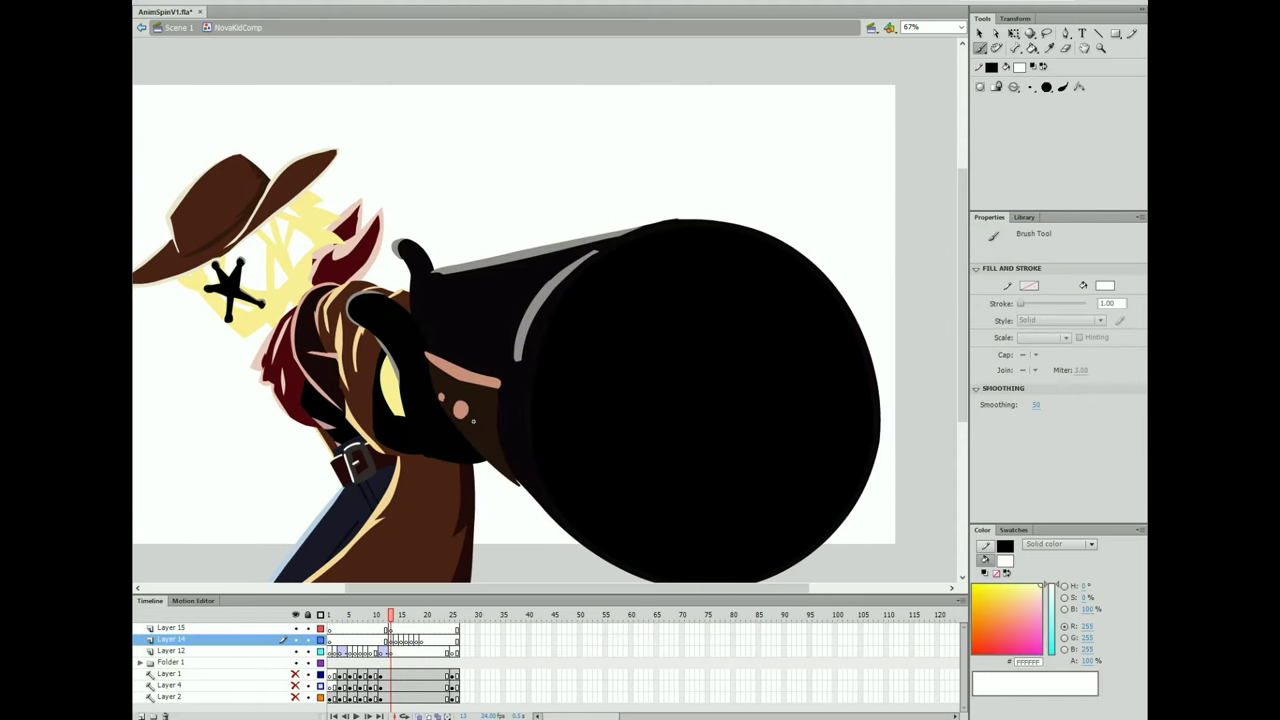
pyautogui.press('F7')
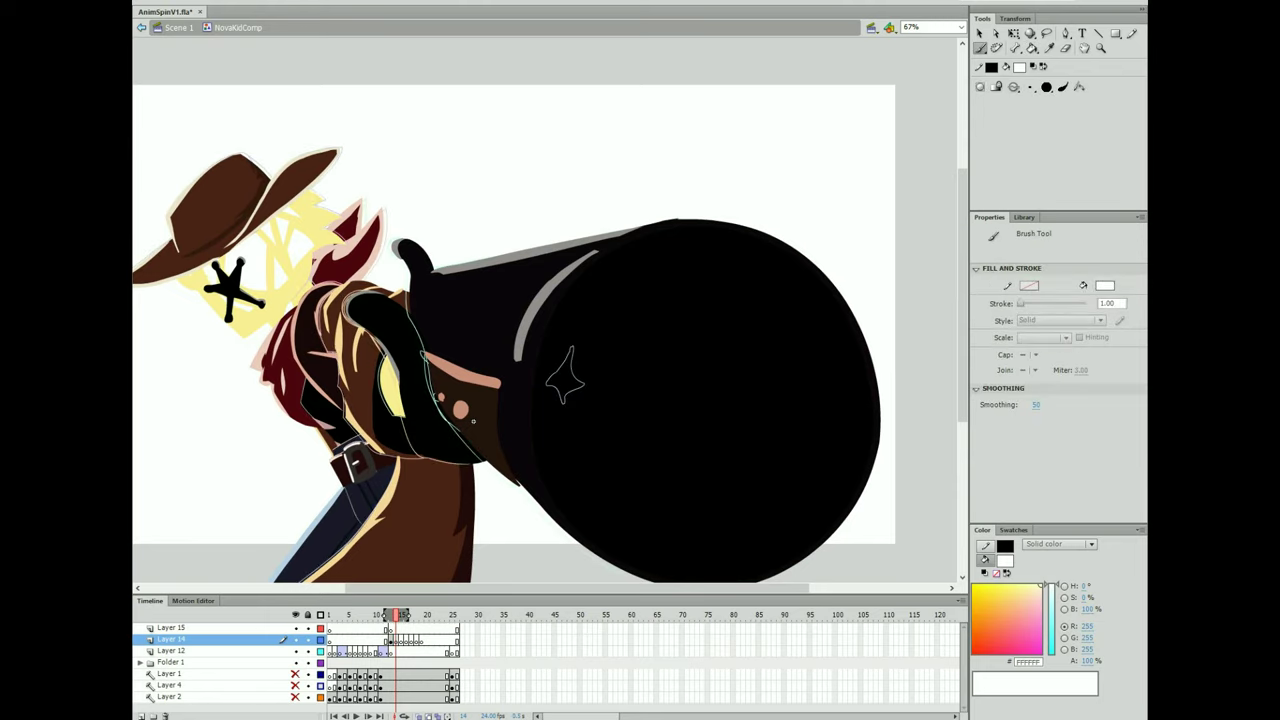
pyautogui.scroll(-1, 550, 310)
pyautogui.moveTo(552, 356); pyautogui.dragTo(496, 354)
pyautogui.press('F7')
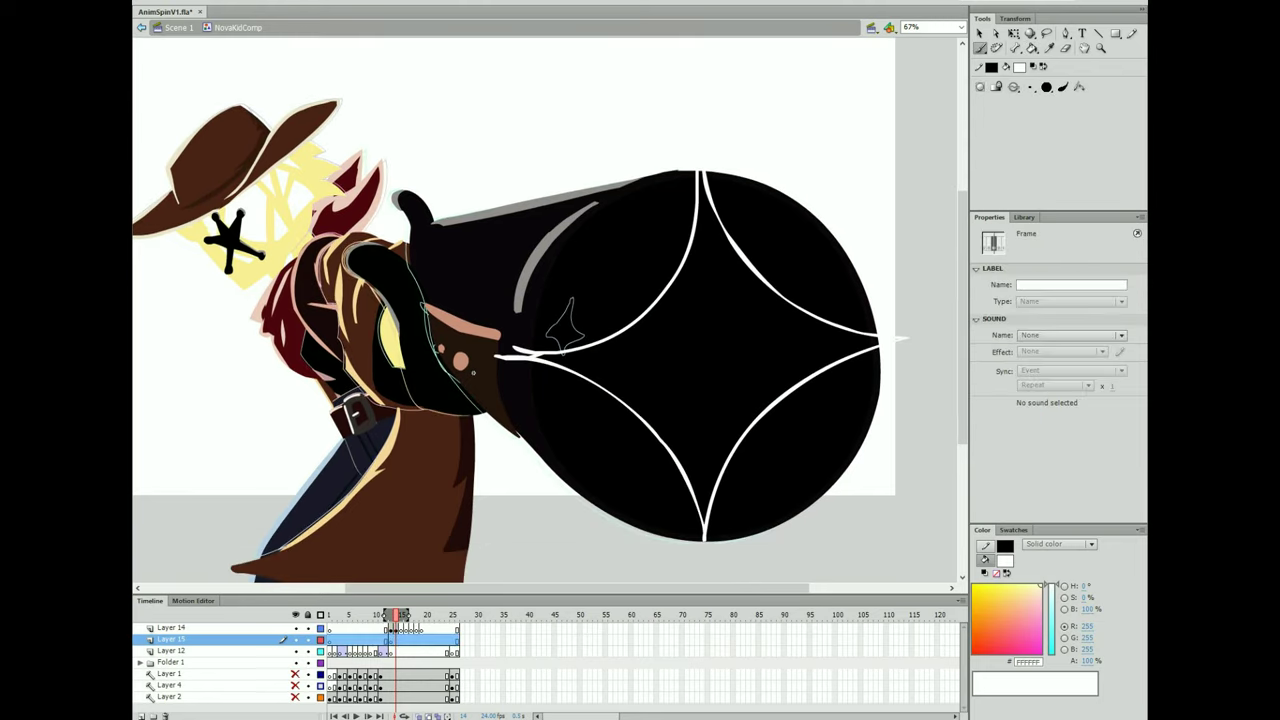
pyautogui.press(',')
# Switch the fill to orange and brush a smoke ring arc around the barrel.
pyautogui.click(1019, 66)
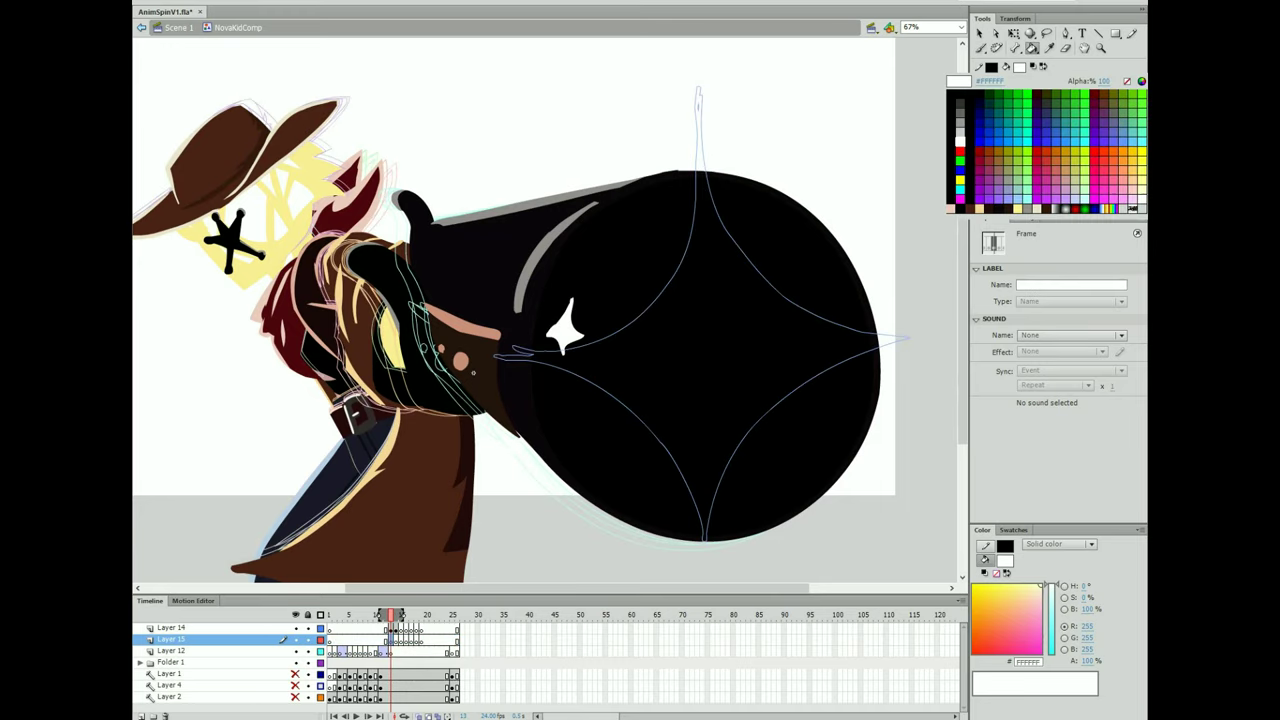
pyautogui.click(1092, 181)
pyautogui.press('b')
pyautogui.press('.')
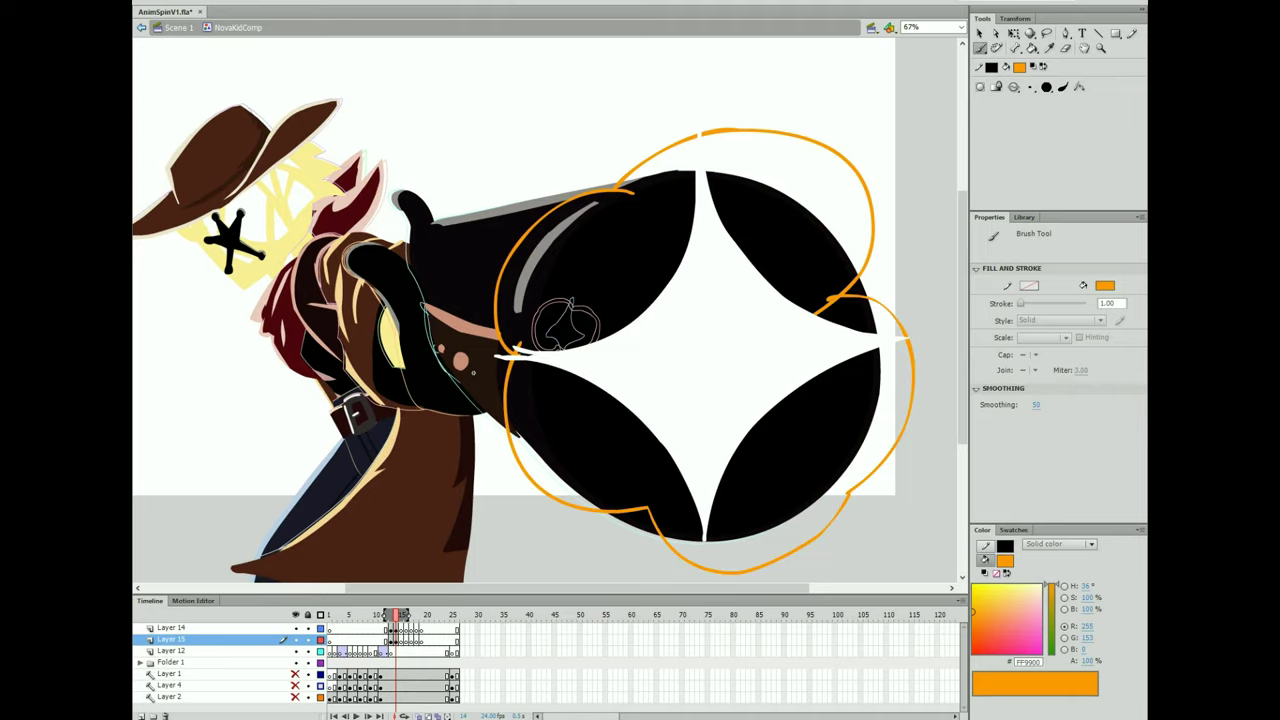
pyautogui.hotkey('ctrl', 'z')
pyautogui.moveTo(700, 129); pyautogui.dragTo(697, 129)
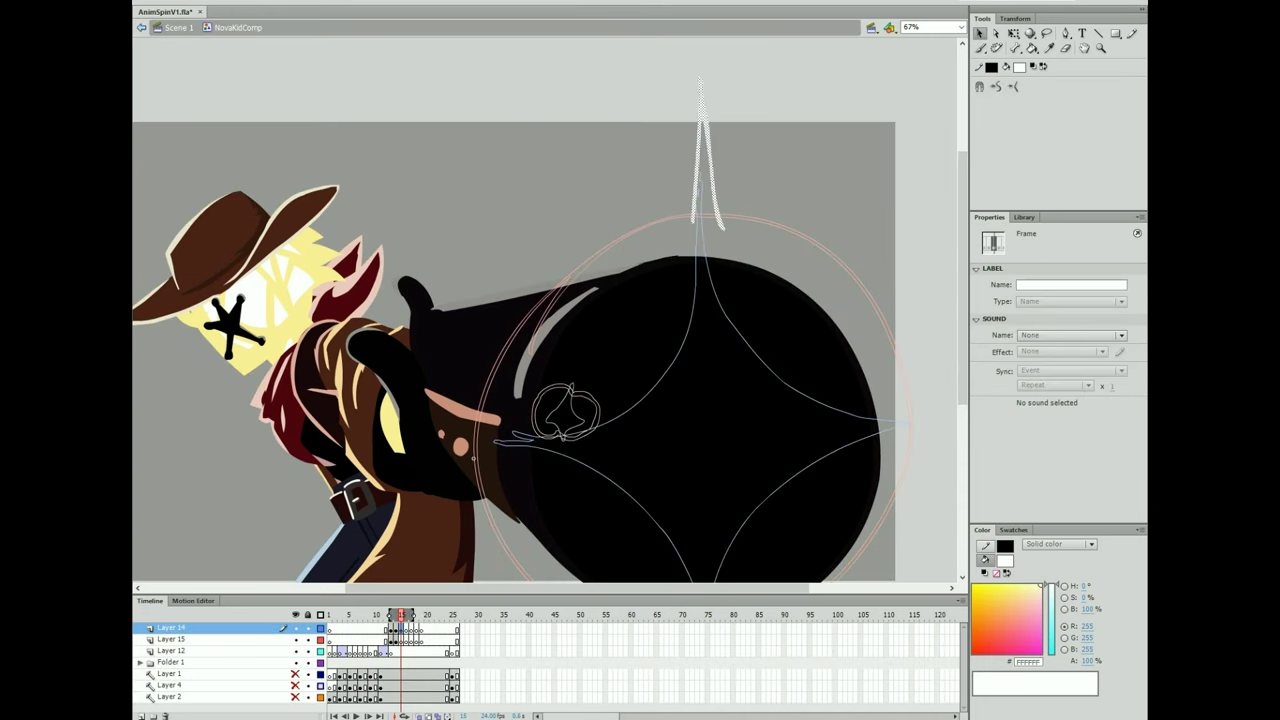
pyautogui.press('b')
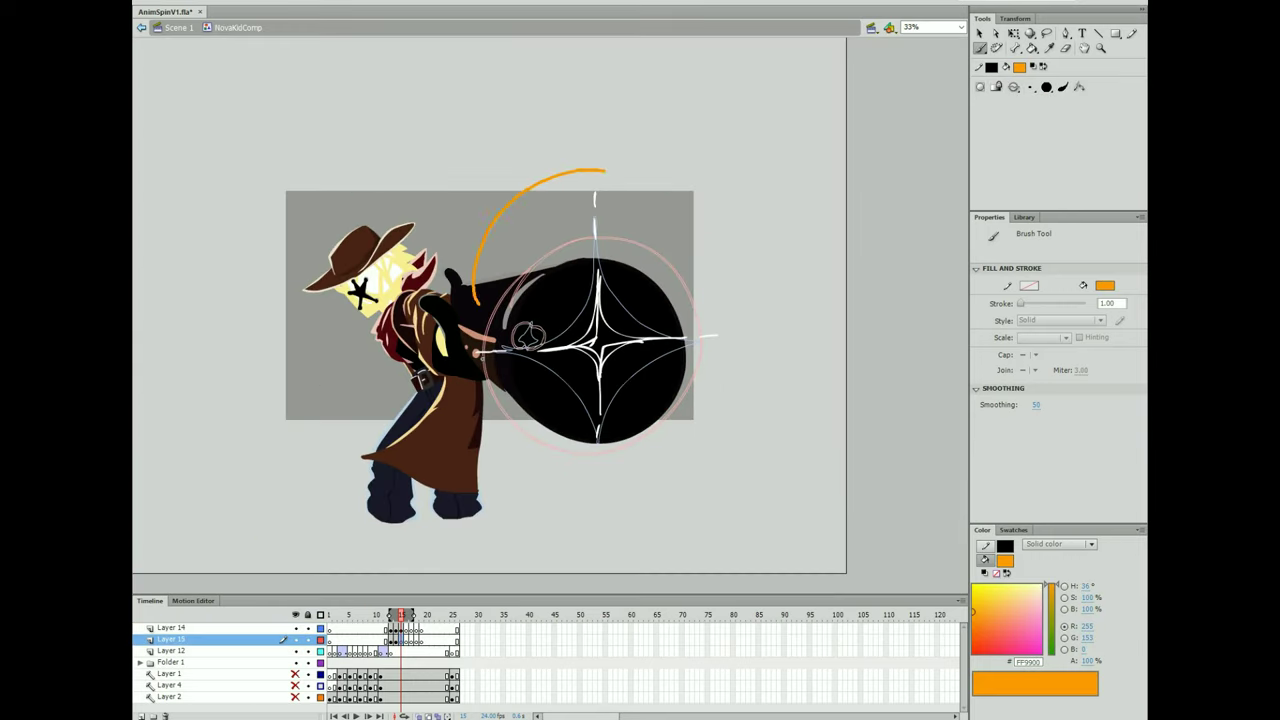
# Sketch an orange arc left of the star, then brush a huge orange cloud outline around the gun.
pyautogui.press('.')
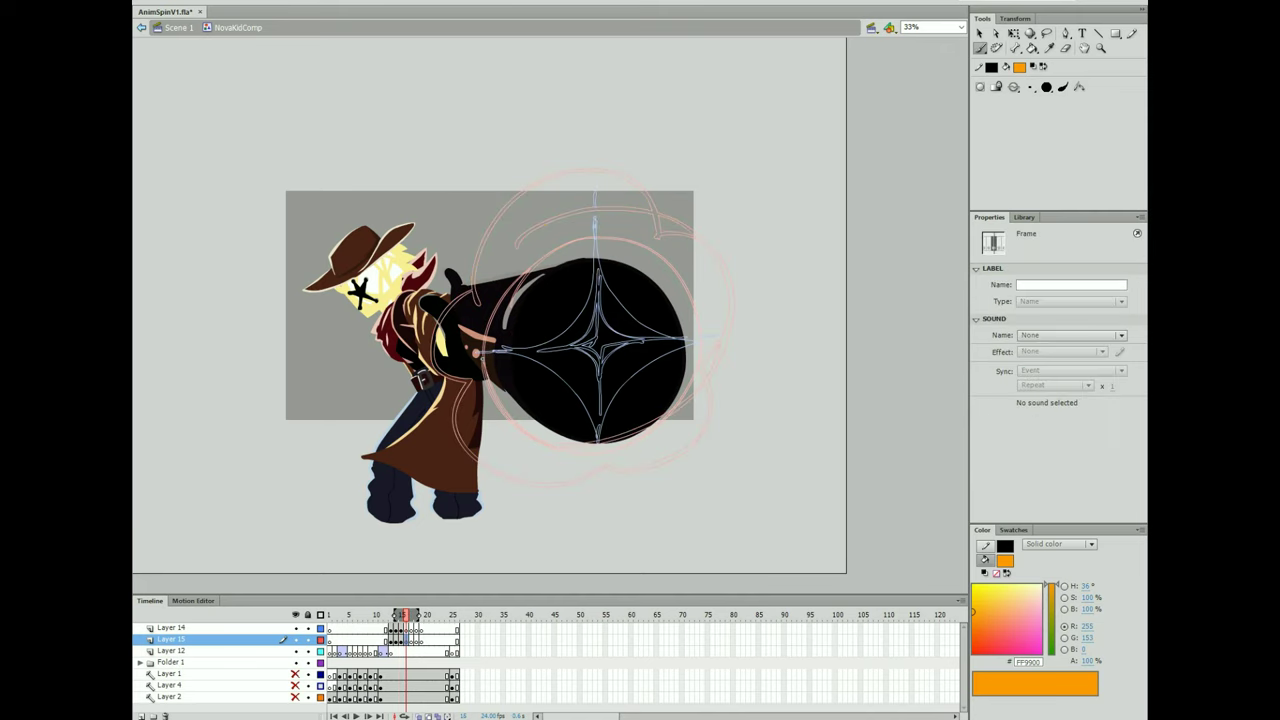
pyautogui.moveTo(497, 176); pyautogui.dragTo(485, 430)
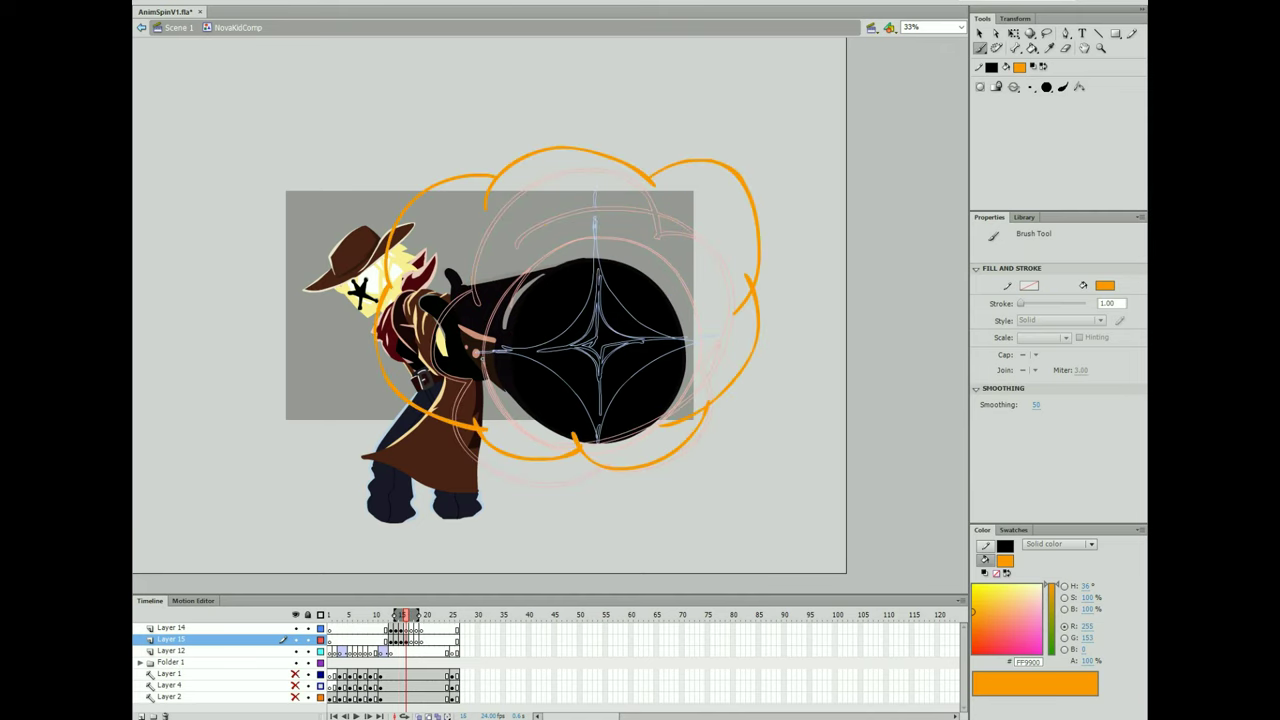
pyautogui.press(',')
pyautogui.press('v')
pyautogui.hotkey('ctrl', '=')
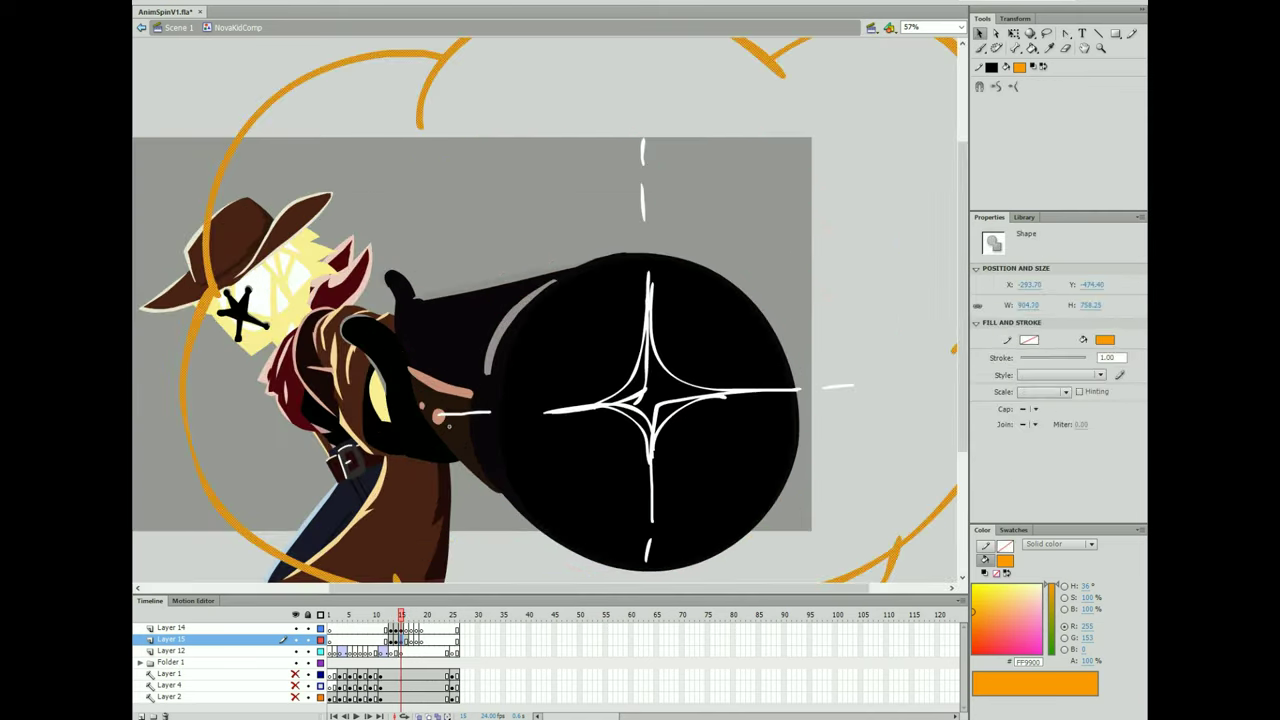
pyautogui.press('.')
pyautogui.press('b')
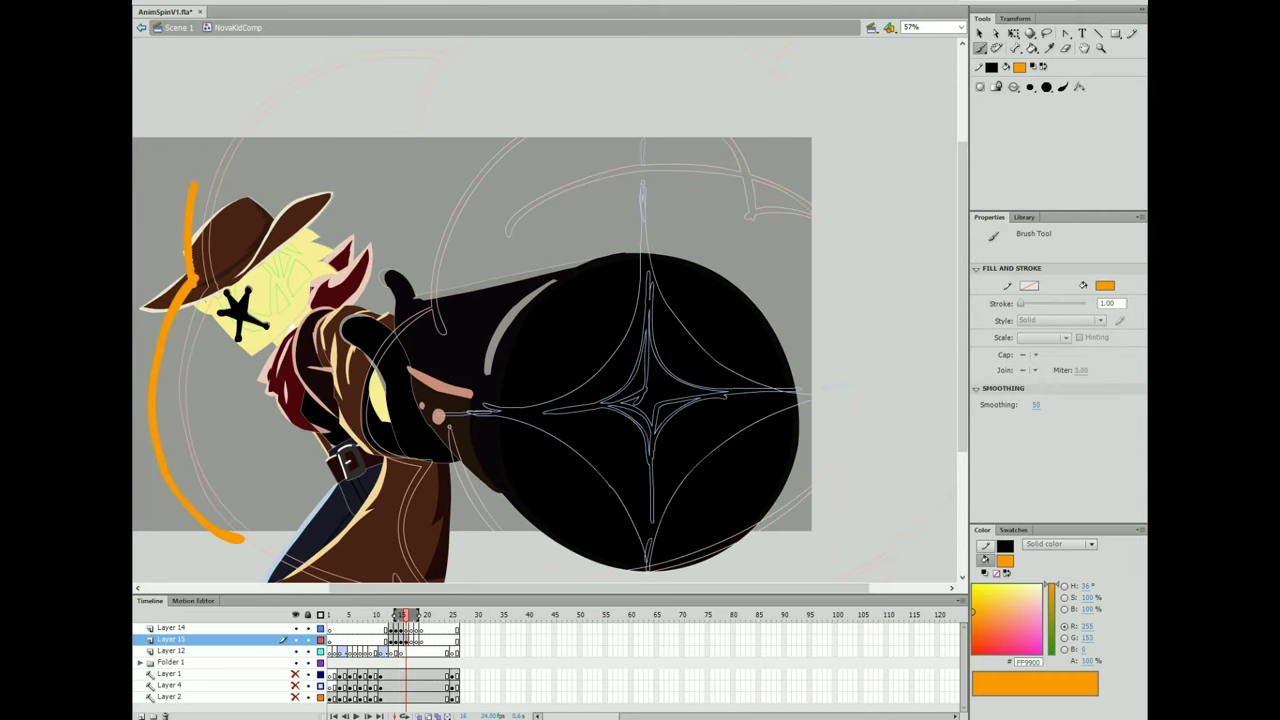
pyautogui.moveTo(193, 183)
pyautogui.mouseDown()
pyautogui.moveTo(230, 548)
pyautogui.moveTo(171, 500)
pyautogui.moveTo(900, 300)
pyautogui.moveTo(880, 552)
pyautogui.mouseUp()
pyautogui.press('.')
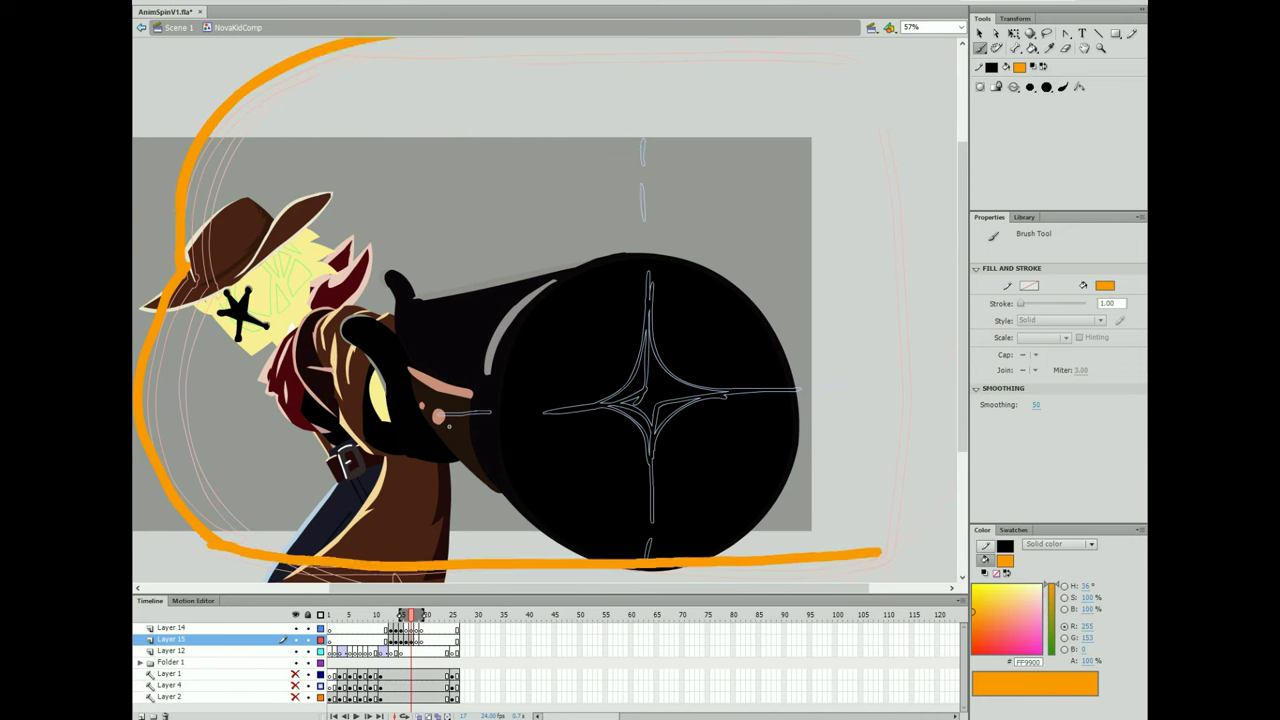
# Fill the smoke outline solid orange, then select Layer 15 and review the muzzle-flash frames.
pyautogui.press('k')
pyautogui.click(449, 426)
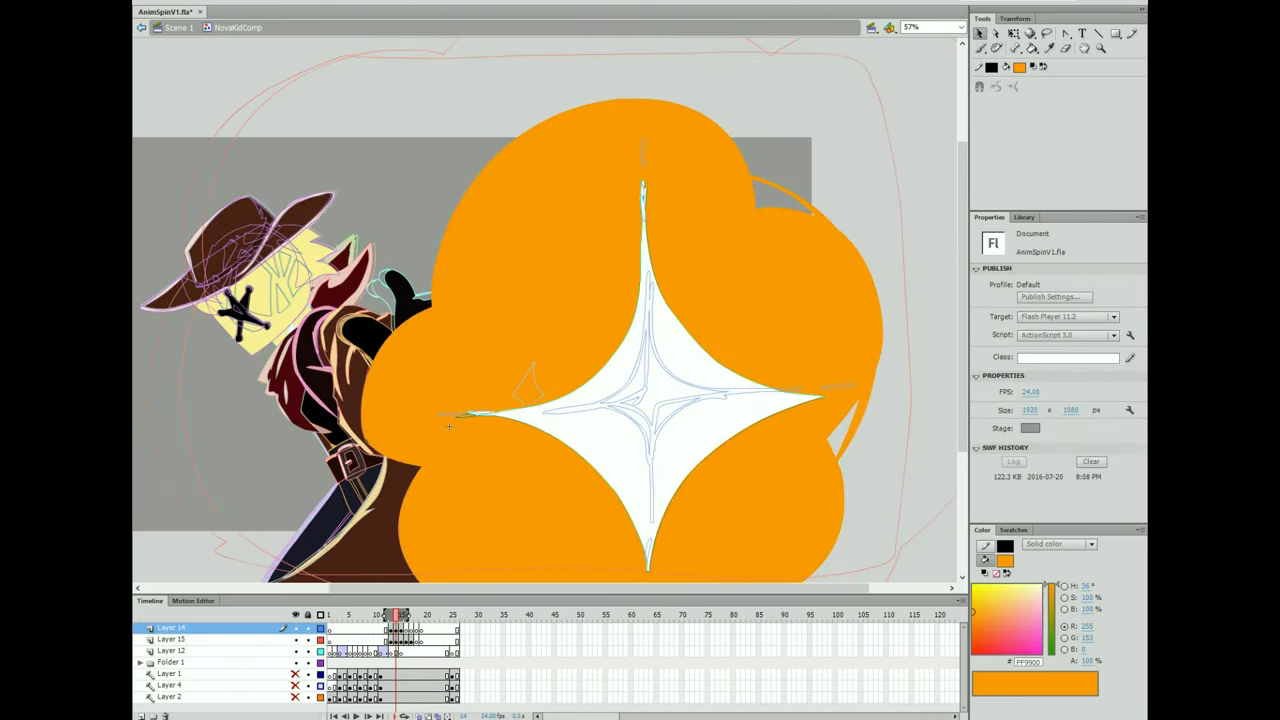
pyautogui.click(171, 639)
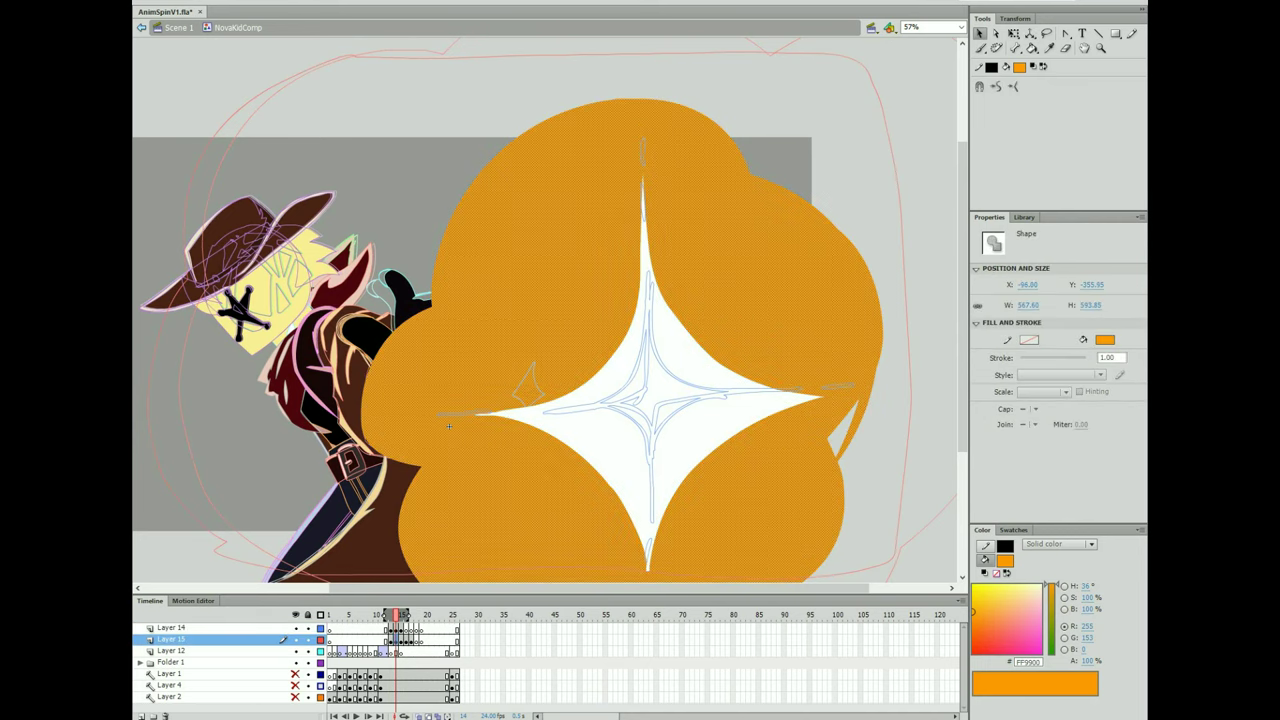
pyautogui.hotkey('ctrl', 'y')
pyautogui.hotkey('ctrl', 'z')
pyautogui.hotkey('ctrl', 'z')
pyautogui.hotkey('ctrl', 'z')
pyautogui.hotkey('ctrl', 'z')
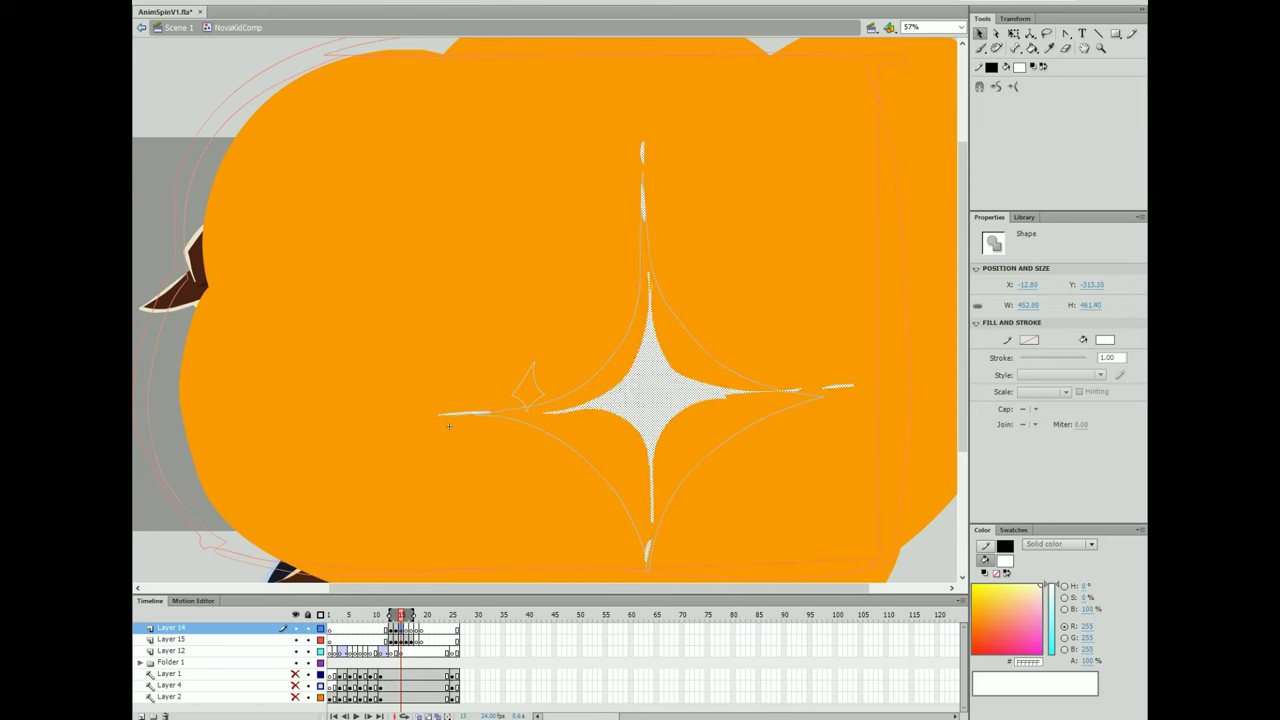
pyautogui.hotkey('ctrl', 'z')
pyautogui.hotkey('ctrl', 'z')
pyautogui.hotkey('ctrl', 'z')
pyautogui.hotkey('ctrl', 'z')
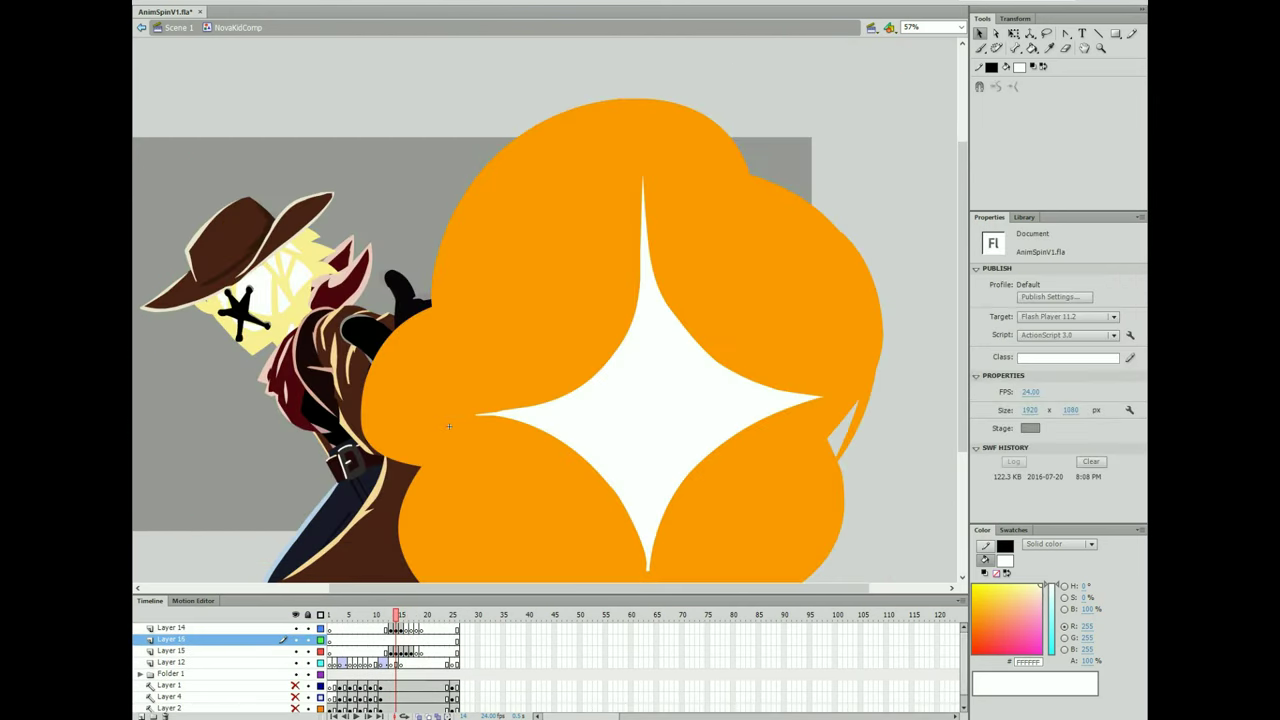
# Paint yellow highlight loops on the orange explosion cloud and fill them solid yellow.
pyautogui.press('b')
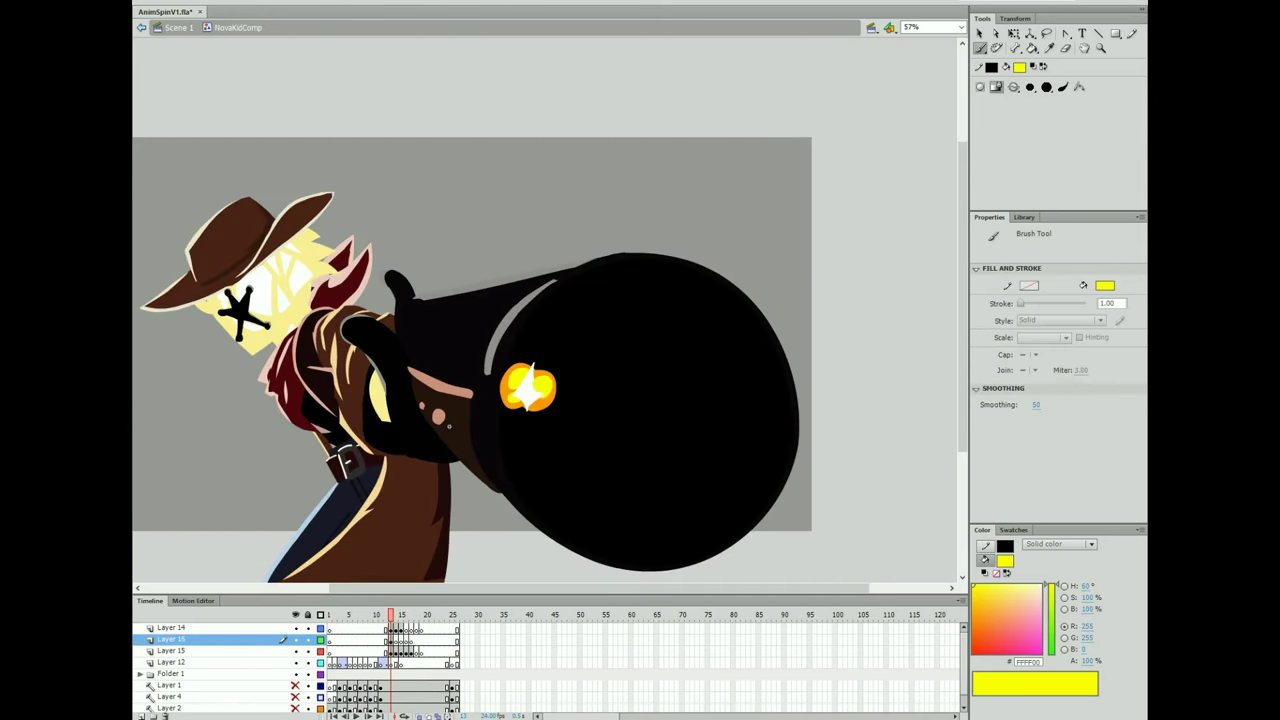
pyautogui.press('.')
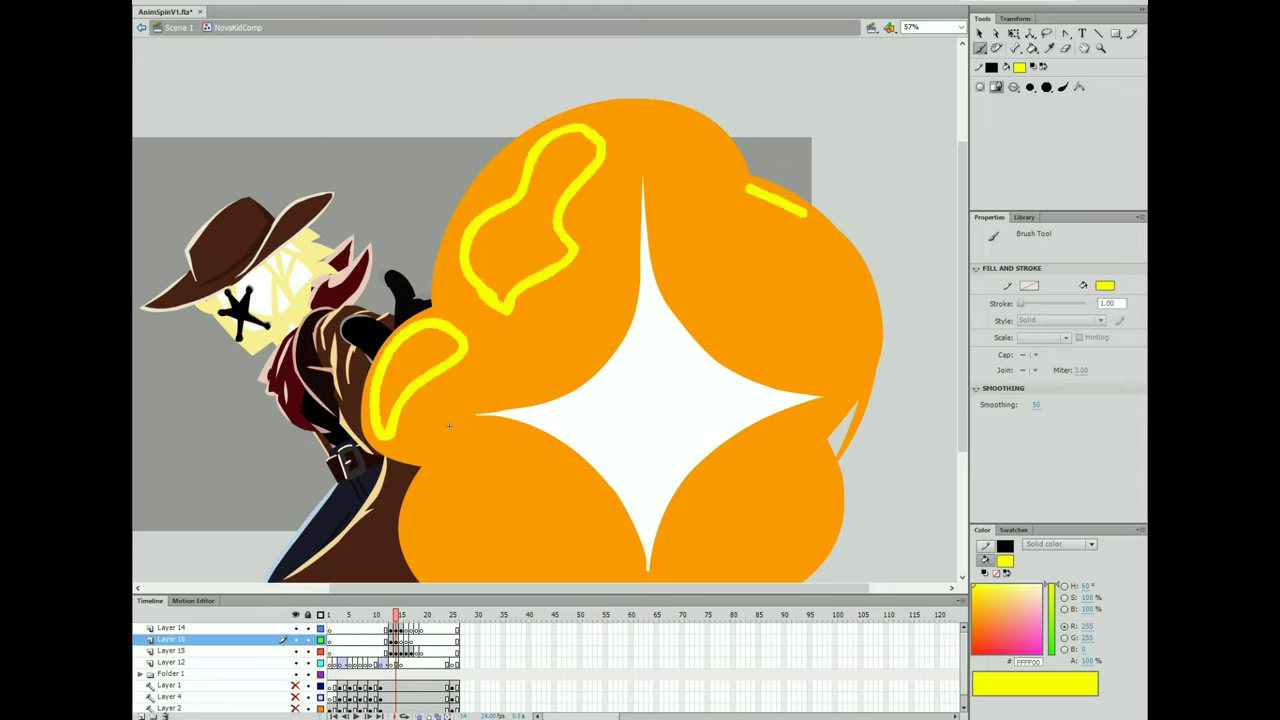
pyautogui.moveTo(805, 213); pyautogui.dragTo(735, 190)
pyautogui.moveTo(630, 118); pyautogui.dragTo(626, 145)
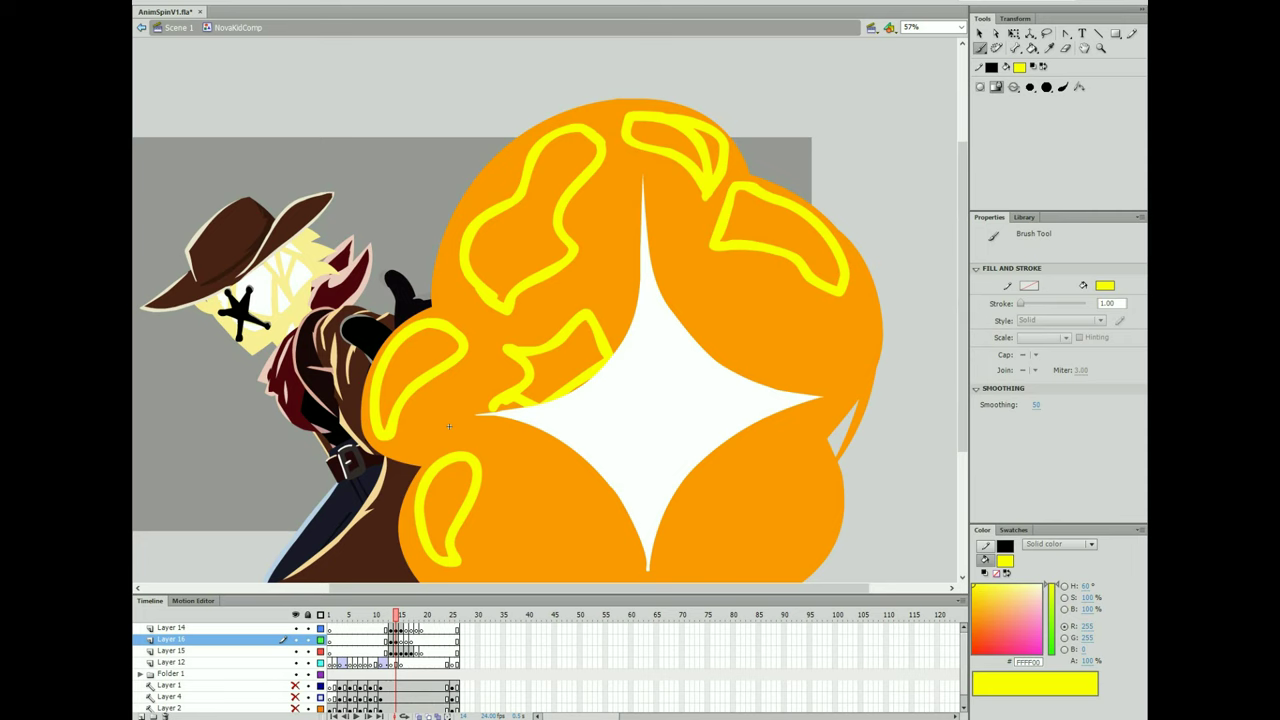
pyautogui.click(542, 495)
pyautogui.click(729, 469)
pyautogui.click(533, 218)
pyautogui.click(751, 331)
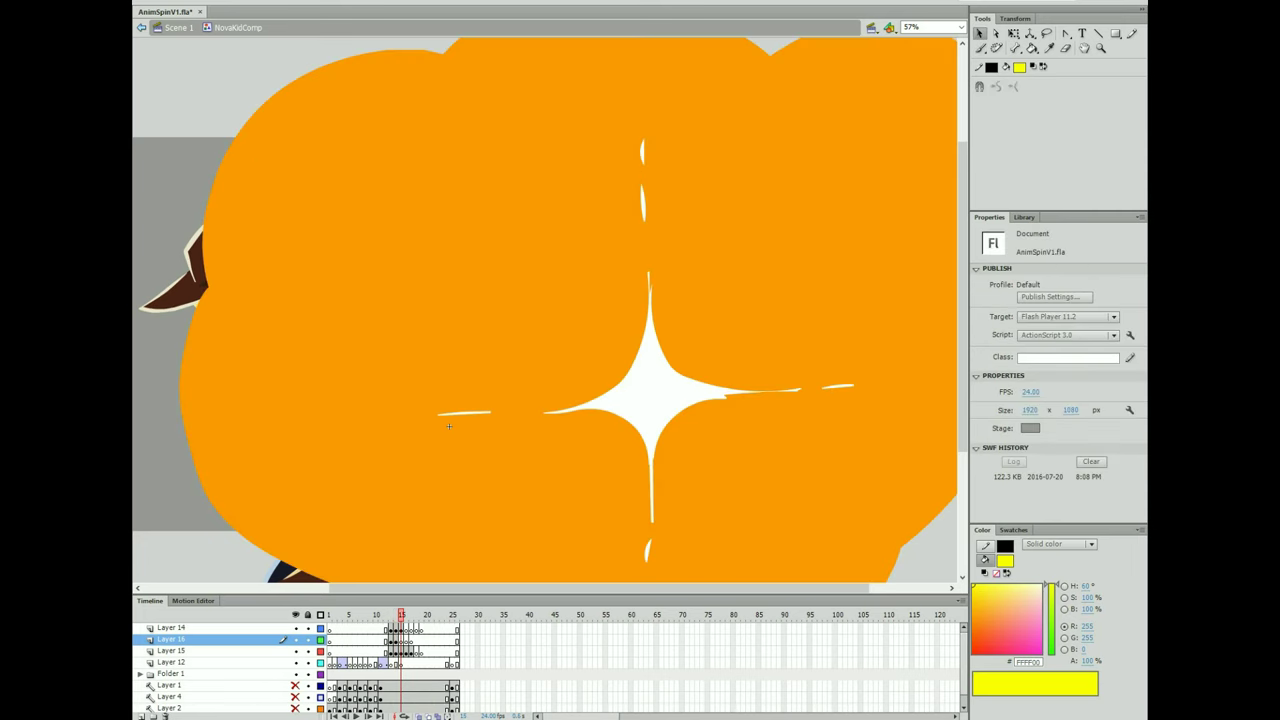
# With onion skin on, brush yellow crescents and loops on the next frame and lower the top-centre one.
pyautogui.hotkey('alt', 'shift', 'o')
pyautogui.press('b')
pyautogui.moveTo(241, 243); pyautogui.dragTo(300, 112)
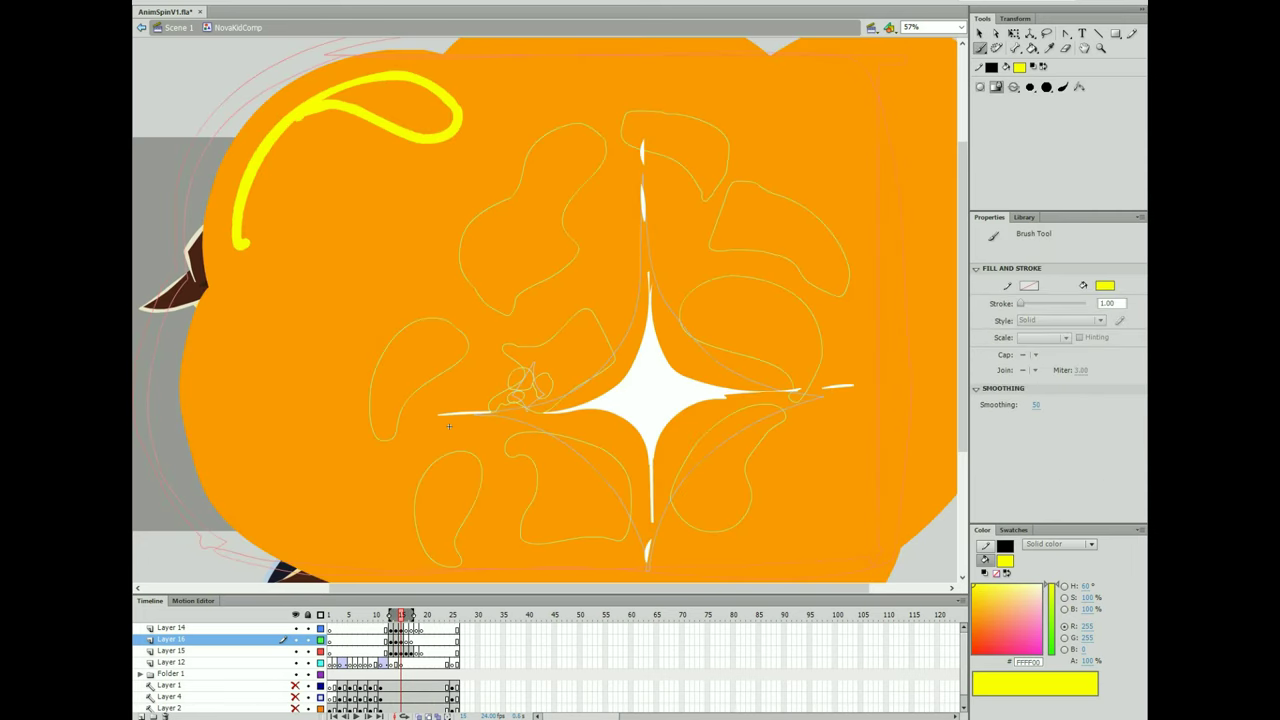
pyautogui.moveTo(493, 148); pyautogui.dragTo(375, 262)
pyautogui.moveTo(370, 355); pyautogui.dragTo(340, 378)
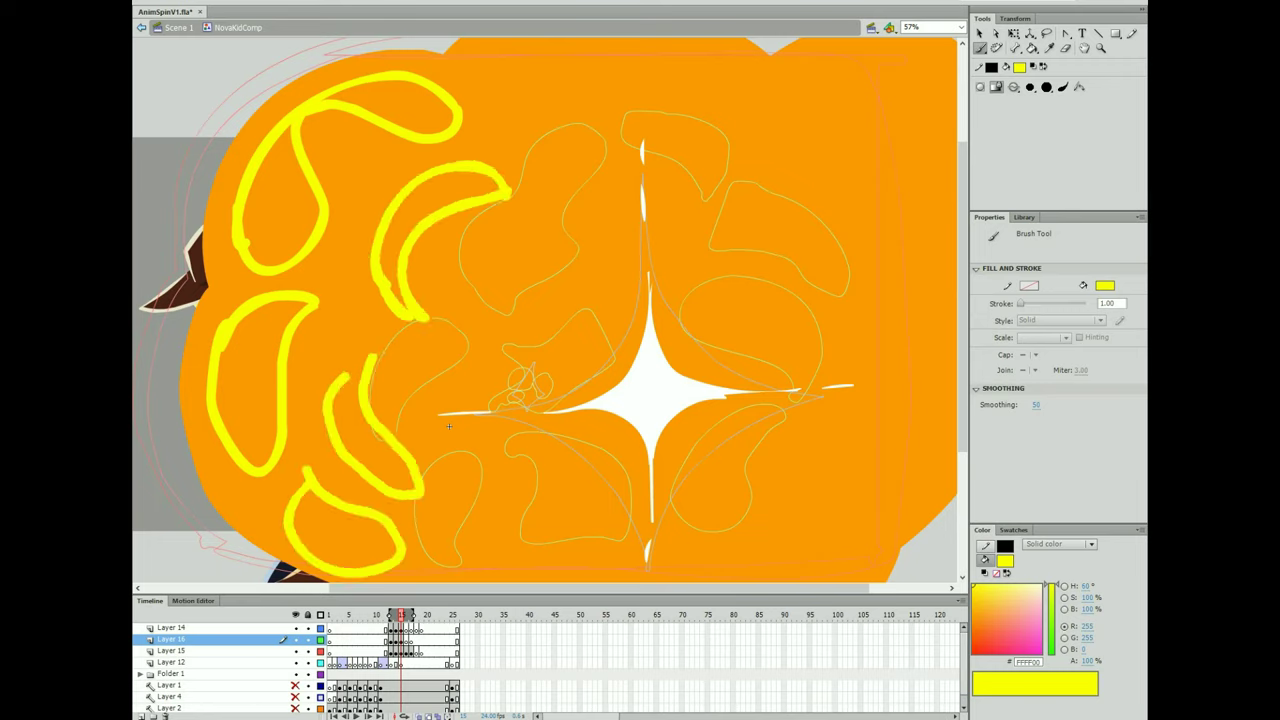
pyautogui.moveTo(742, 213); pyautogui.dragTo(873, 345)
pyautogui.moveTo(535, 118); pyautogui.dragTo(708, 106)
pyautogui.moveTo(722, 120); pyautogui.dragTo(760, 172)
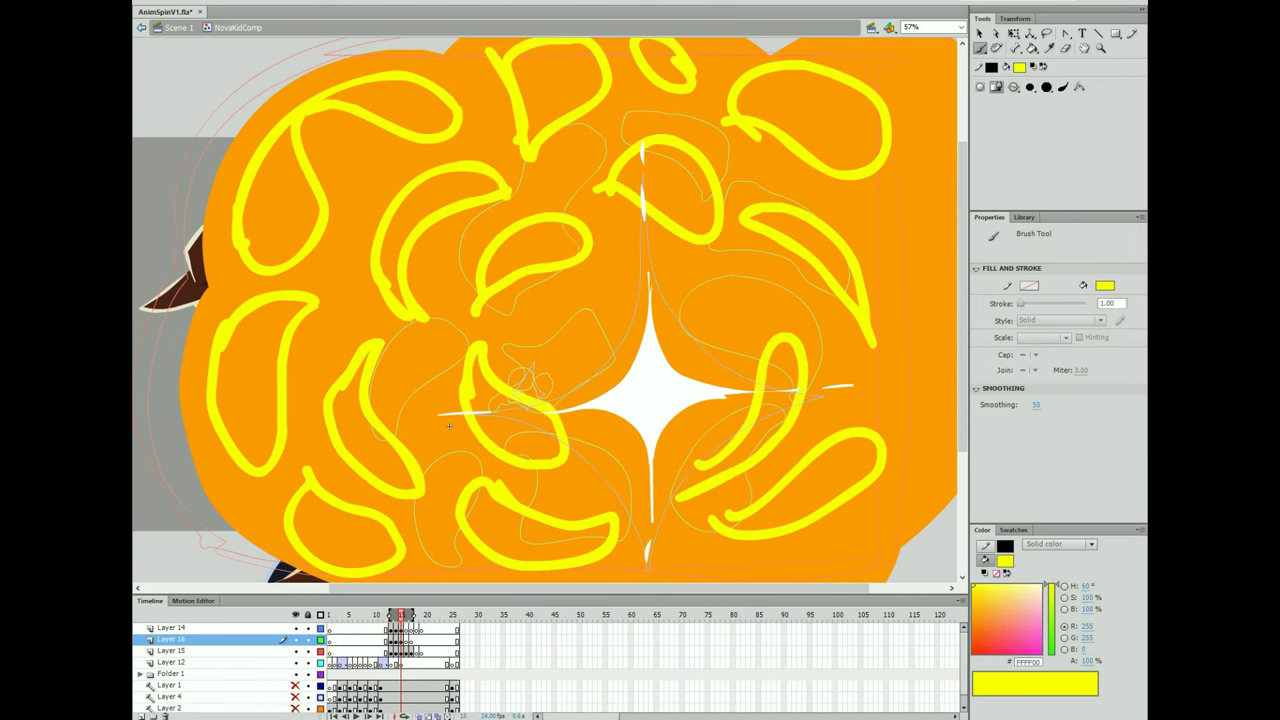
pyautogui.press('v')
pyautogui.moveTo(660, 180); pyautogui.dragTo(662, 275)
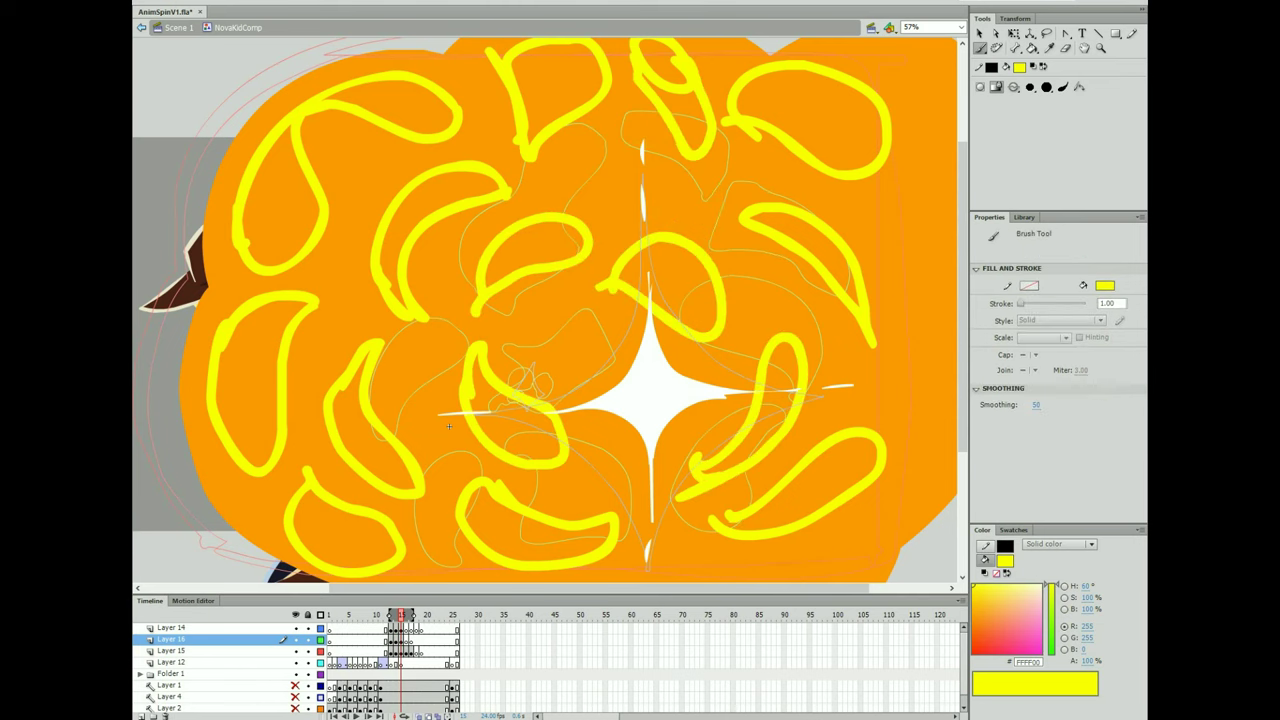
# On the next smoke frame, paint yellow leaf, S-shape, crescent, oval and teardrop highlights.
pyautogui.press('F7')
pyautogui.press('b')
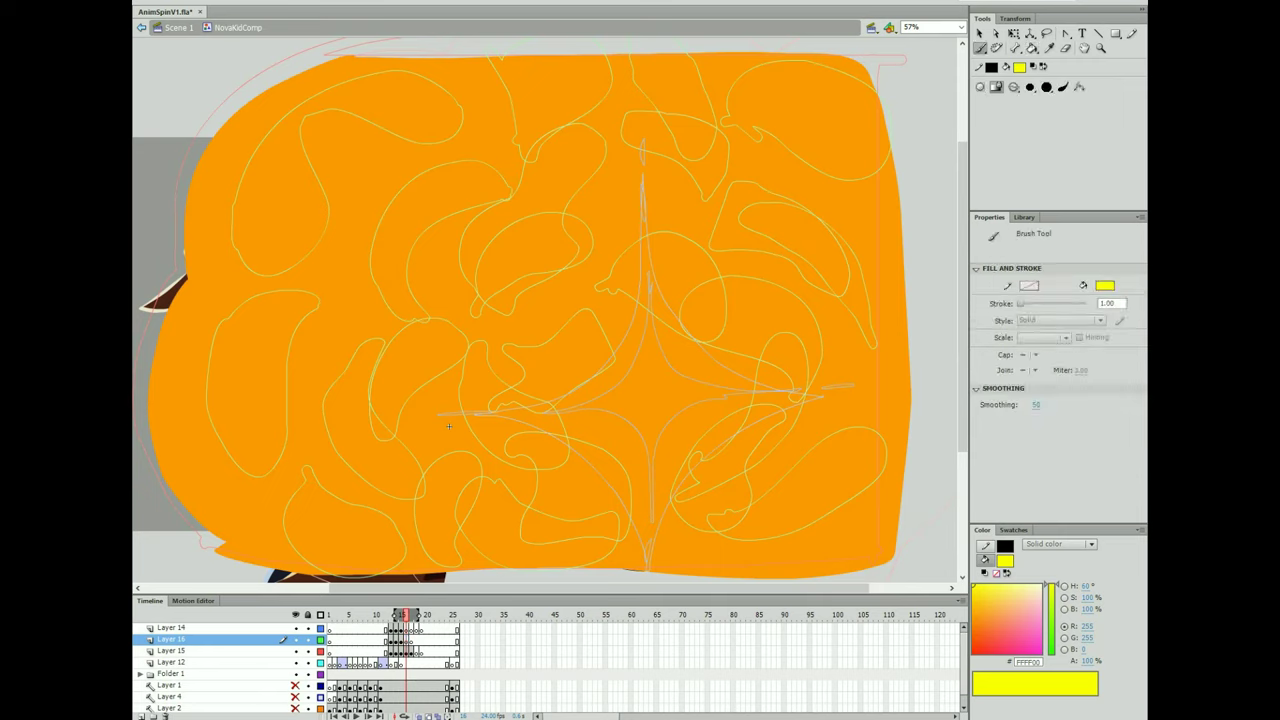
pyautogui.hotkey('ctrl', 'z')
pyautogui.moveTo(295, 110)
pyautogui.mouseDown()
pyautogui.moveTo(225, 275)
pyautogui.moveTo(295, 115)
pyautogui.mouseUp()
pyautogui.moveTo(250, 305); pyautogui.dragTo(265, 530)
pyautogui.moveTo(350, 408); pyautogui.dragTo(345, 475)
pyautogui.moveTo(290, 490); pyautogui.dragTo(385, 560)
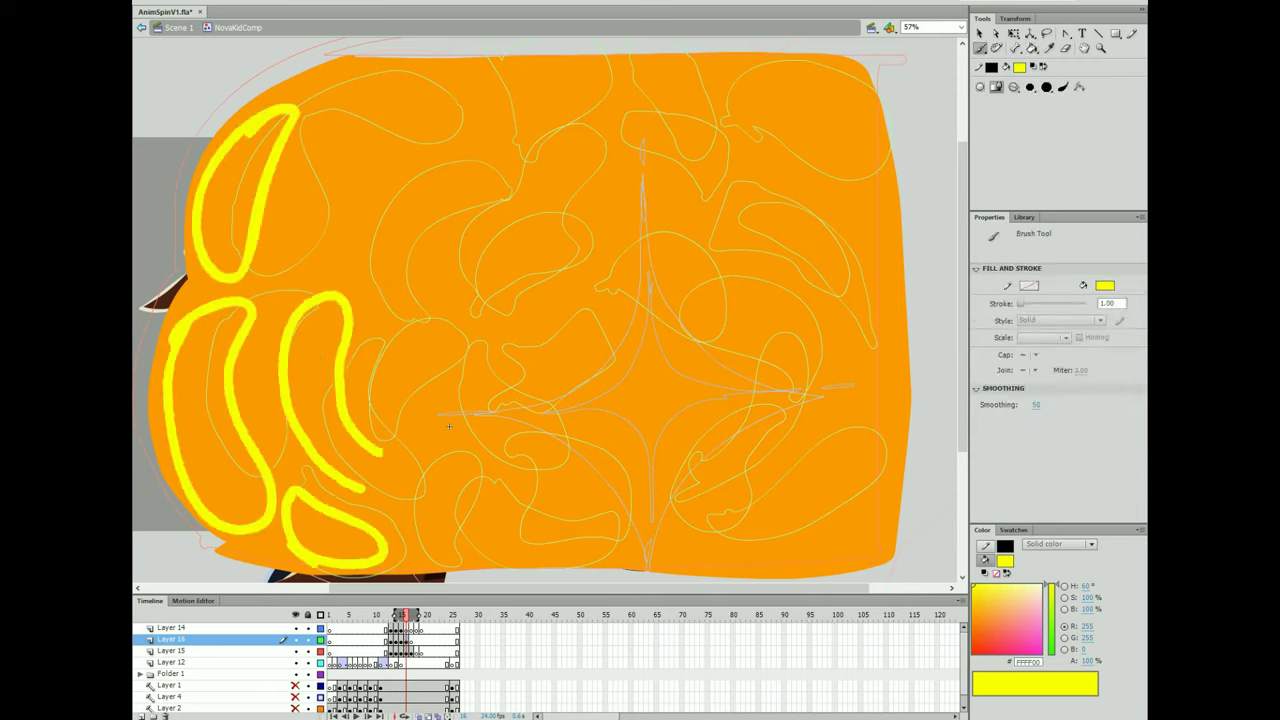
pyautogui.hotkey('ctrl', 'z')
pyautogui.moveTo(322, 197); pyautogui.dragTo(320, 320)
pyautogui.moveTo(360, 160); pyautogui.dragTo(365, 150)
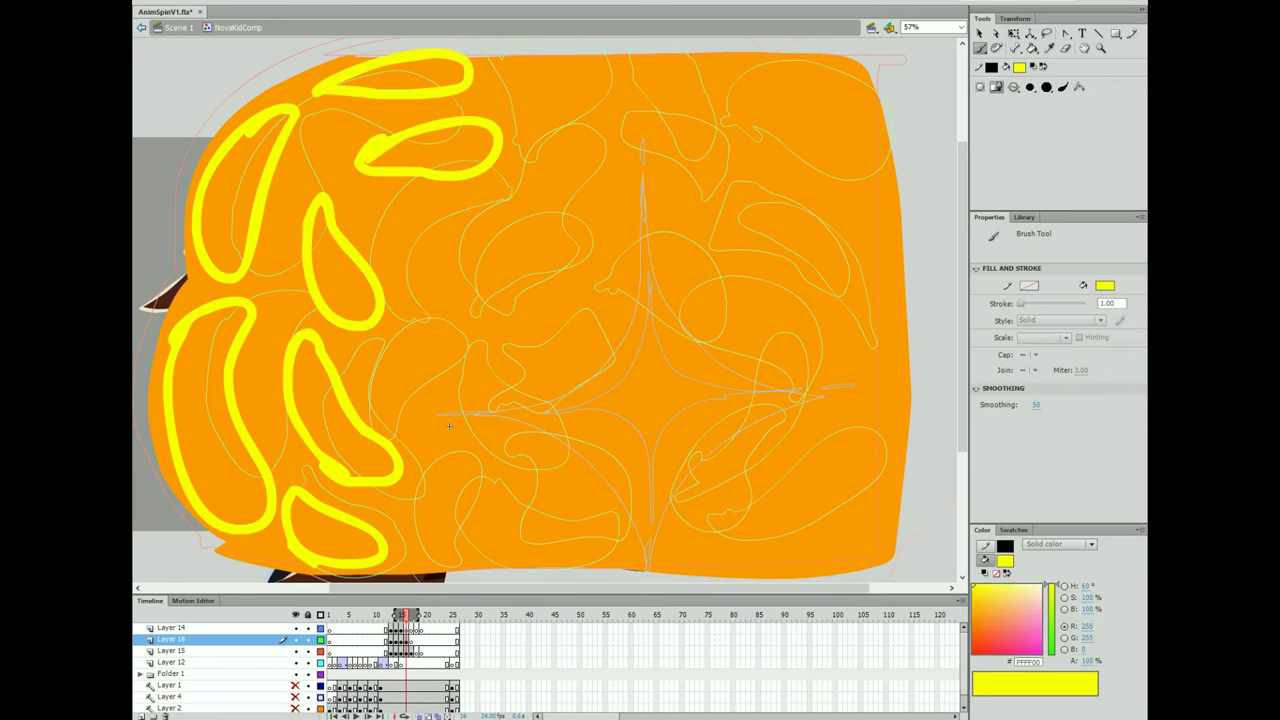
pyautogui.moveTo(430, 272); pyautogui.dragTo(478, 218)
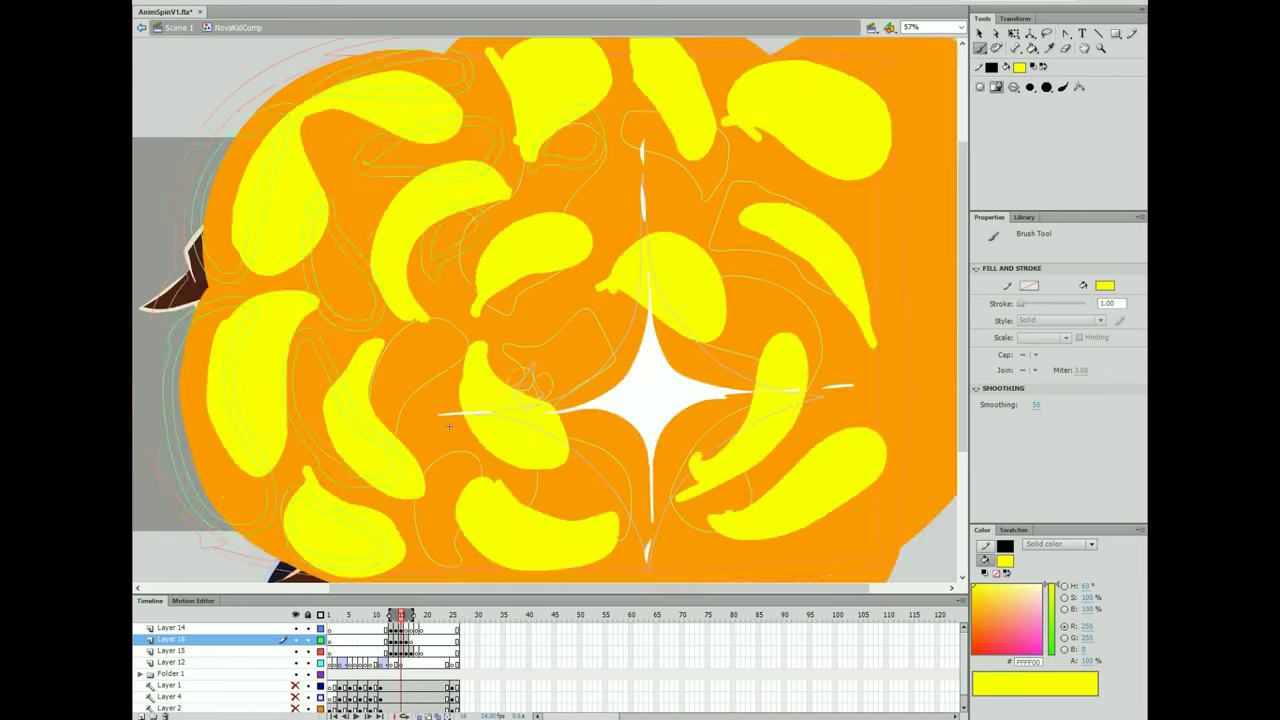
pyautogui.moveTo(820, 175); pyautogui.dragTo(830, 250)
# Compare the adjacent frames, then fill all twelve yellow highlight loops solid.
pyautogui.press(',')
pyautogui.press('.')
pyautogui.press(',')
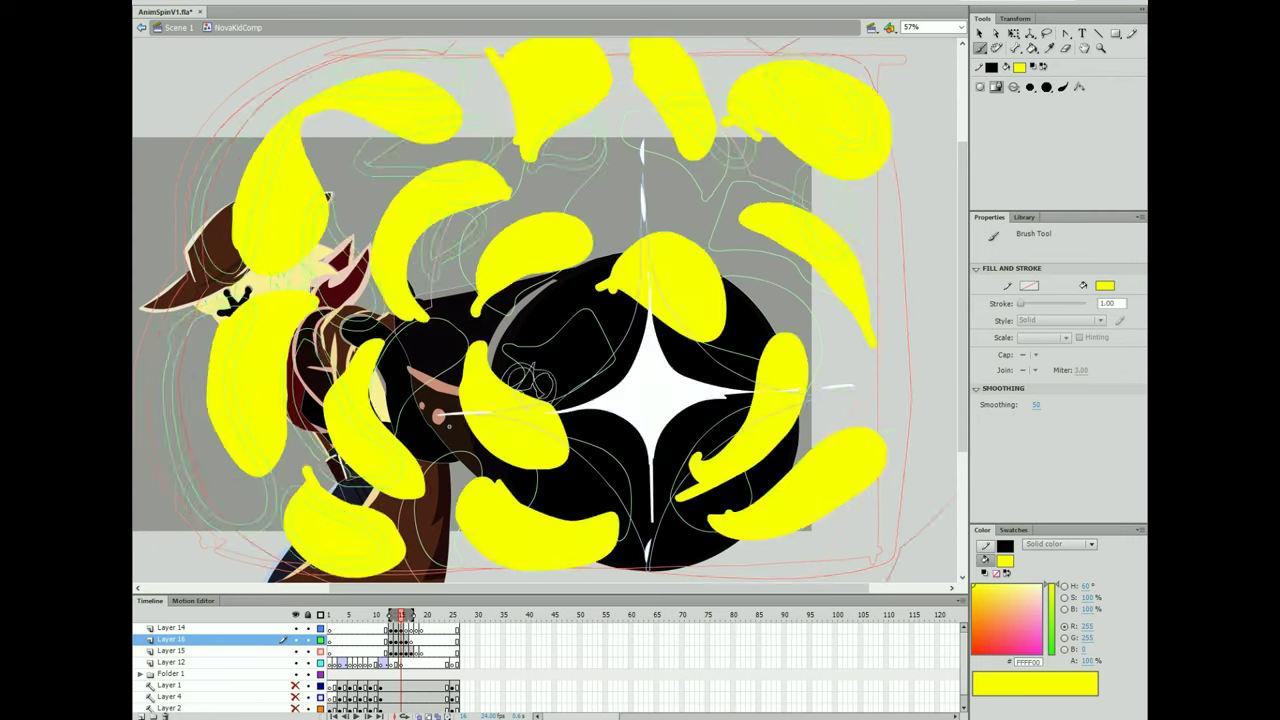
pyautogui.press('.')
pyautogui.press(',')
pyautogui.press('.')
pyautogui.press('k')
pyautogui.click(770, 465)
pyautogui.click(220, 420)
pyautogui.click(340, 410)
pyautogui.click(449, 427)
pyautogui.click(240, 190)
pyautogui.click(345, 265)
pyautogui.click(430, 150)
pyautogui.click(395, 75)
pyautogui.click(565, 140)
pyautogui.click(455, 235)
pyautogui.click(705, 130)
pyautogui.click(705, 235)
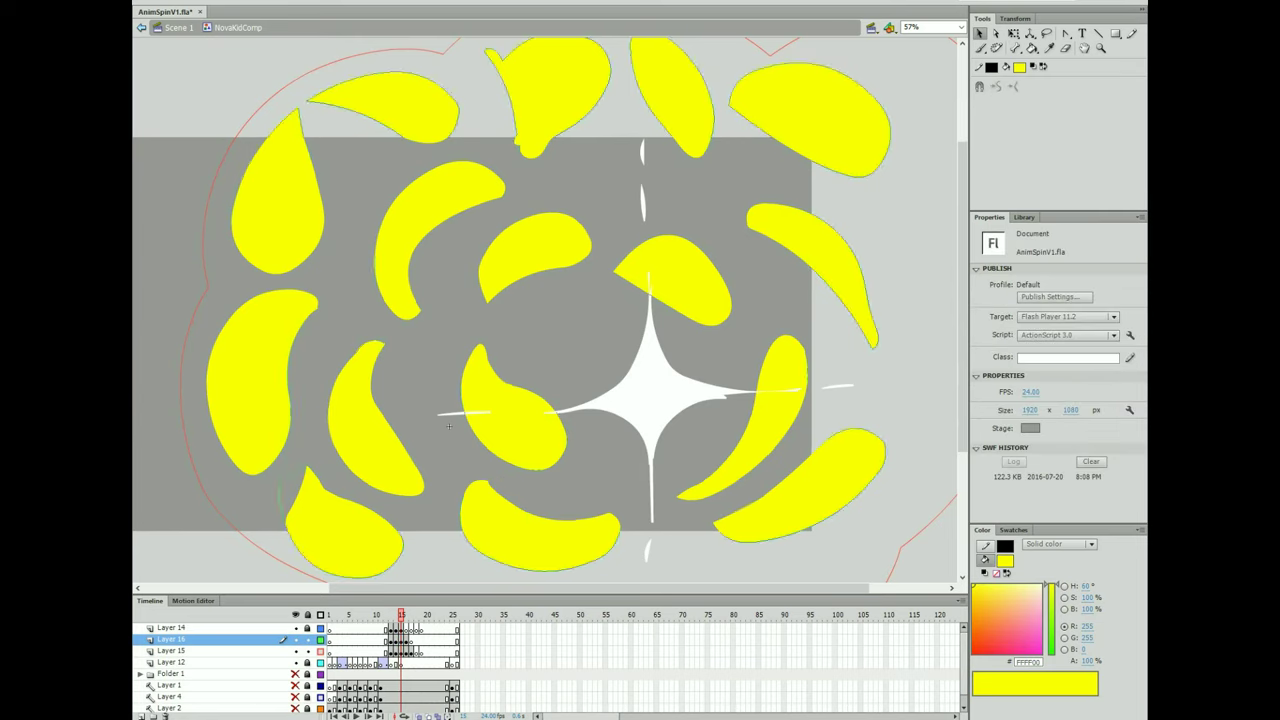
# Convert Layer 16's yellow highlights into the graphic symbol smokeHighlights1 and open it for editing.
pyautogui.click(410, 651)
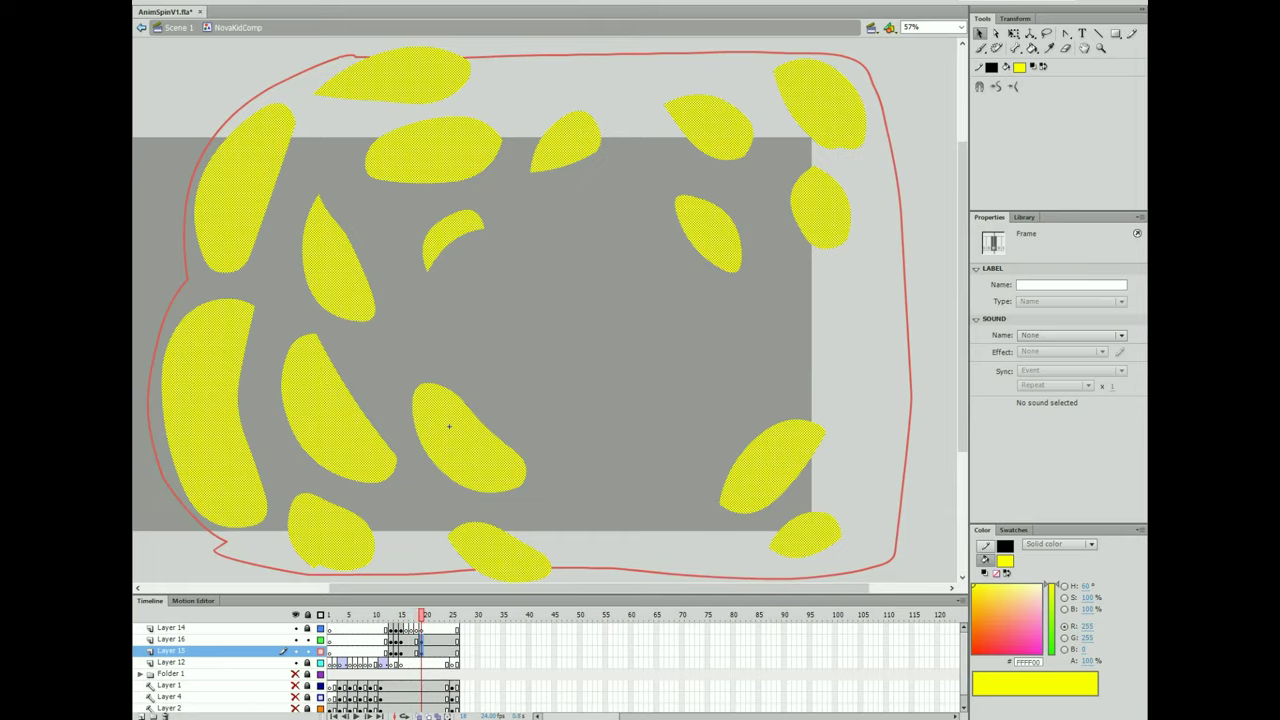
pyautogui.press('Return')
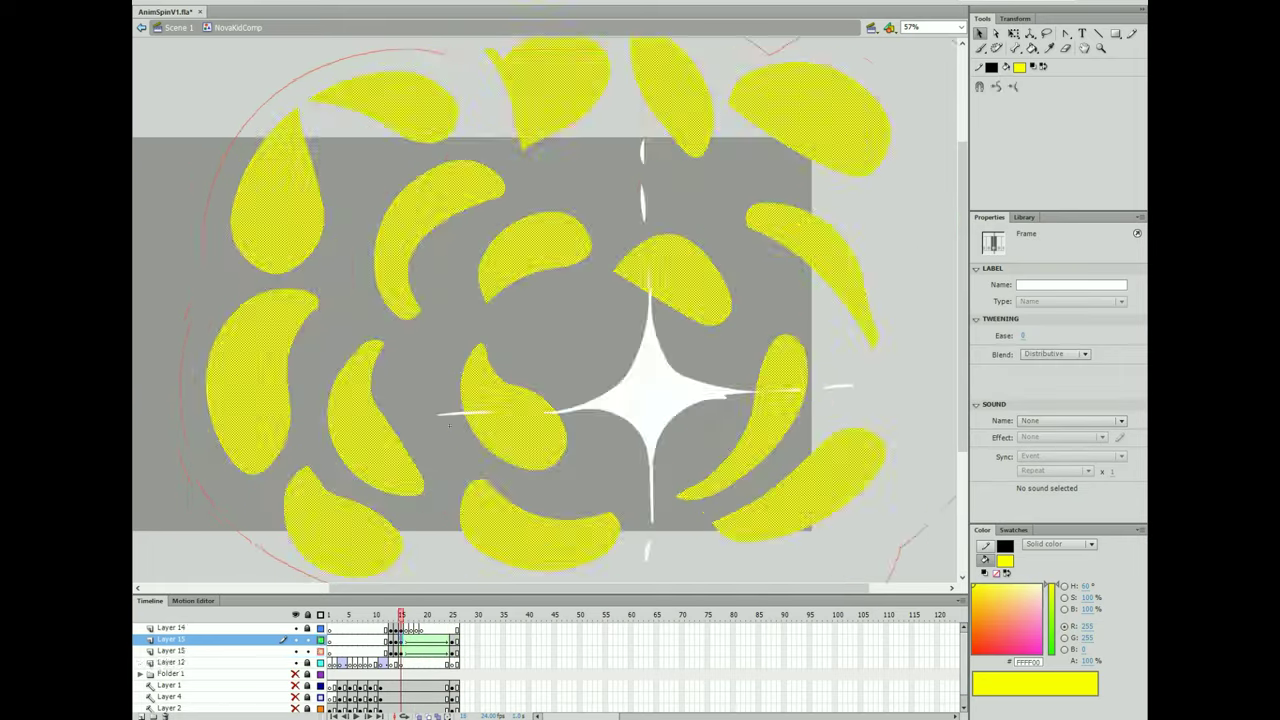
pyautogui.click(449, 427)
pyautogui.press('F8')
pyautogui.write('smokeHighlights1')
pyautogui.press('Return')
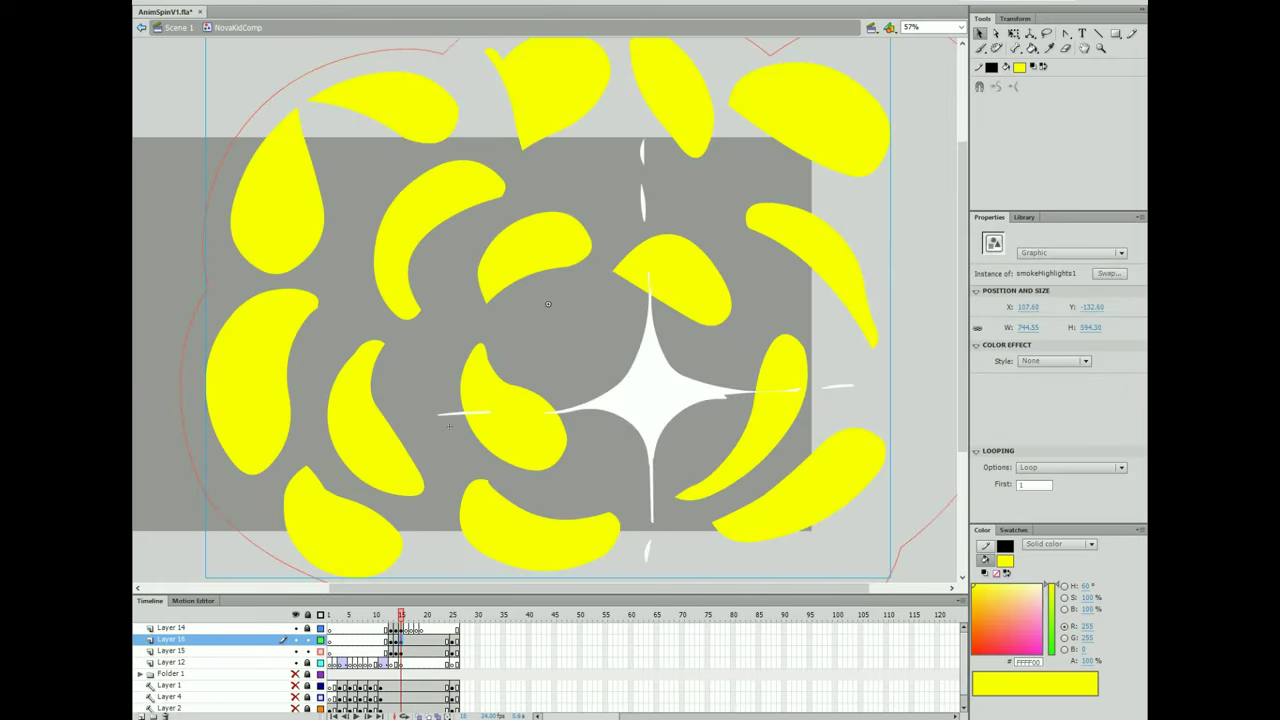
pyautogui.doubleClick(449, 427)
pyautogui.hotkey('ctrl', 'e')
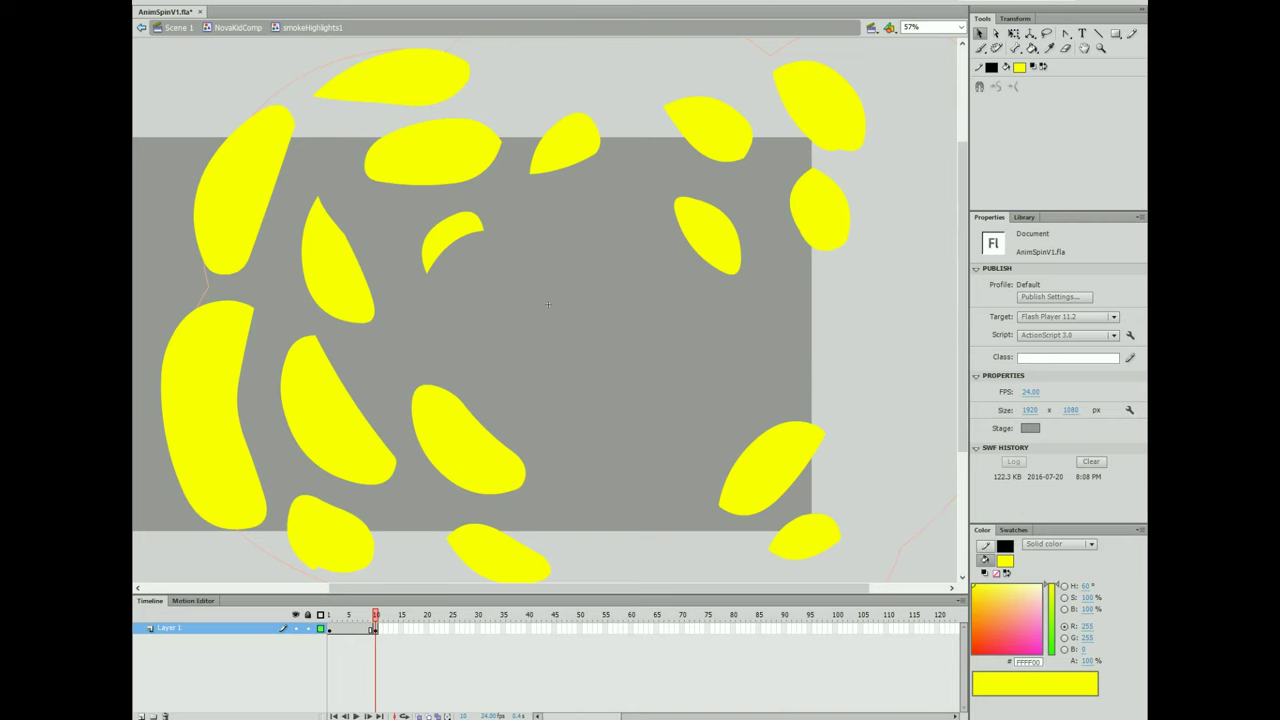
# Enter smokeHighlights1 to edit its layers for the pellet dots and dark smoke mass.
pyautogui.doubleClick(449, 427)
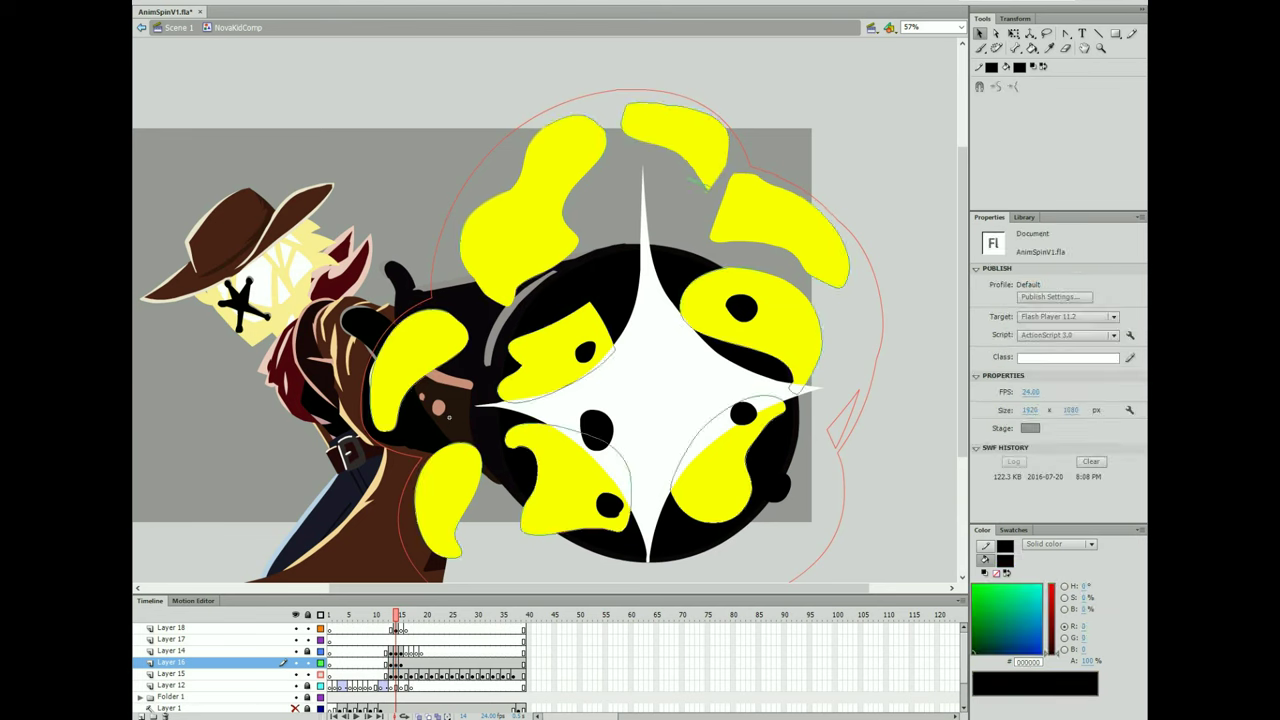
# On Layer 18's next frame, select all the pellets and enlarge them with Scale and Rotate.
pyautogui.click(170, 627)
pyautogui.press('b')
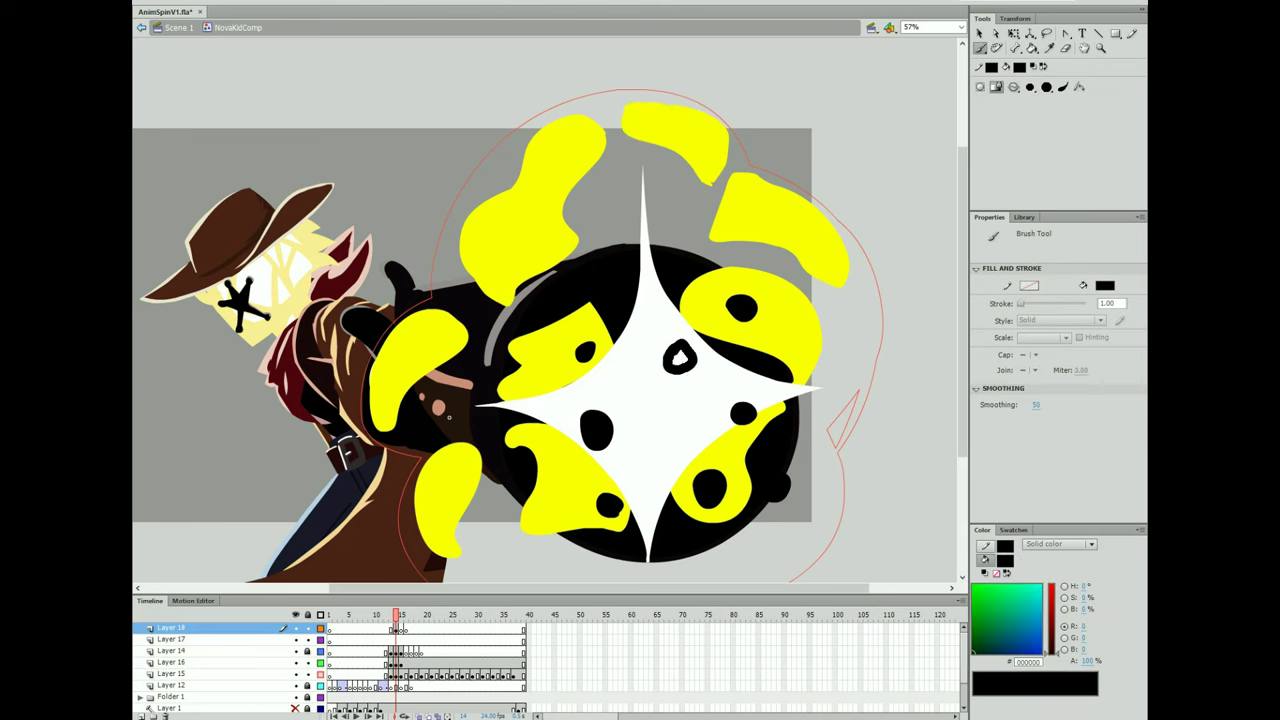
pyautogui.press('.')
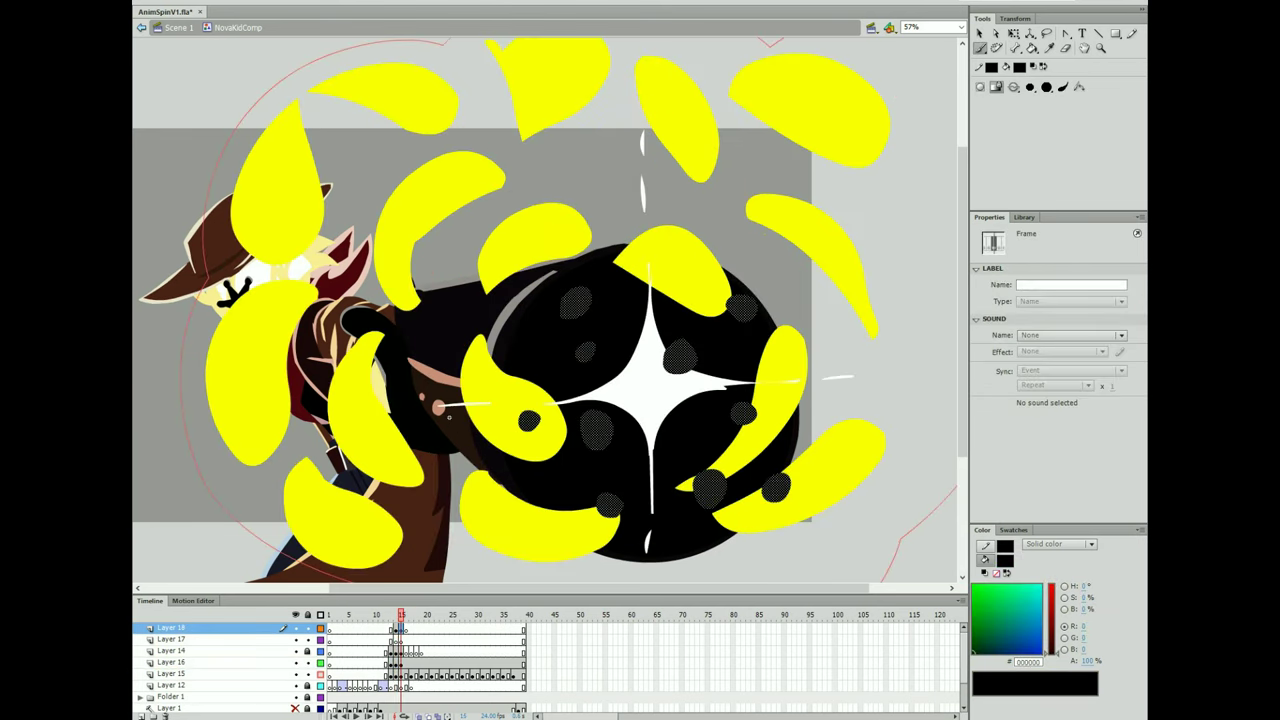
pyautogui.hotkey('ctrl', 'a')
pyautogui.hotkey('ctrl', 'alt', 's')
pyautogui.press('Return')
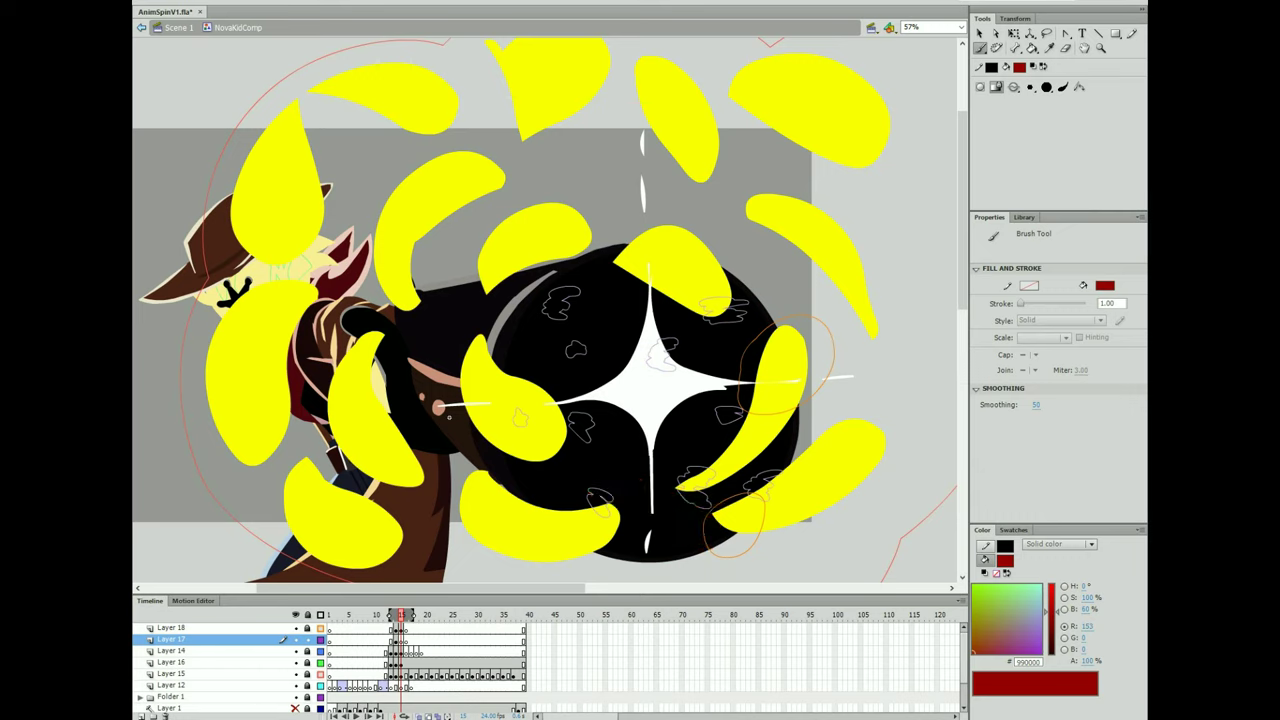
# Paint red streaks trailing the pellets and rotate the upper ones to horizontal.
pyautogui.moveTo(545, 433); pyautogui.dragTo(738, 540)
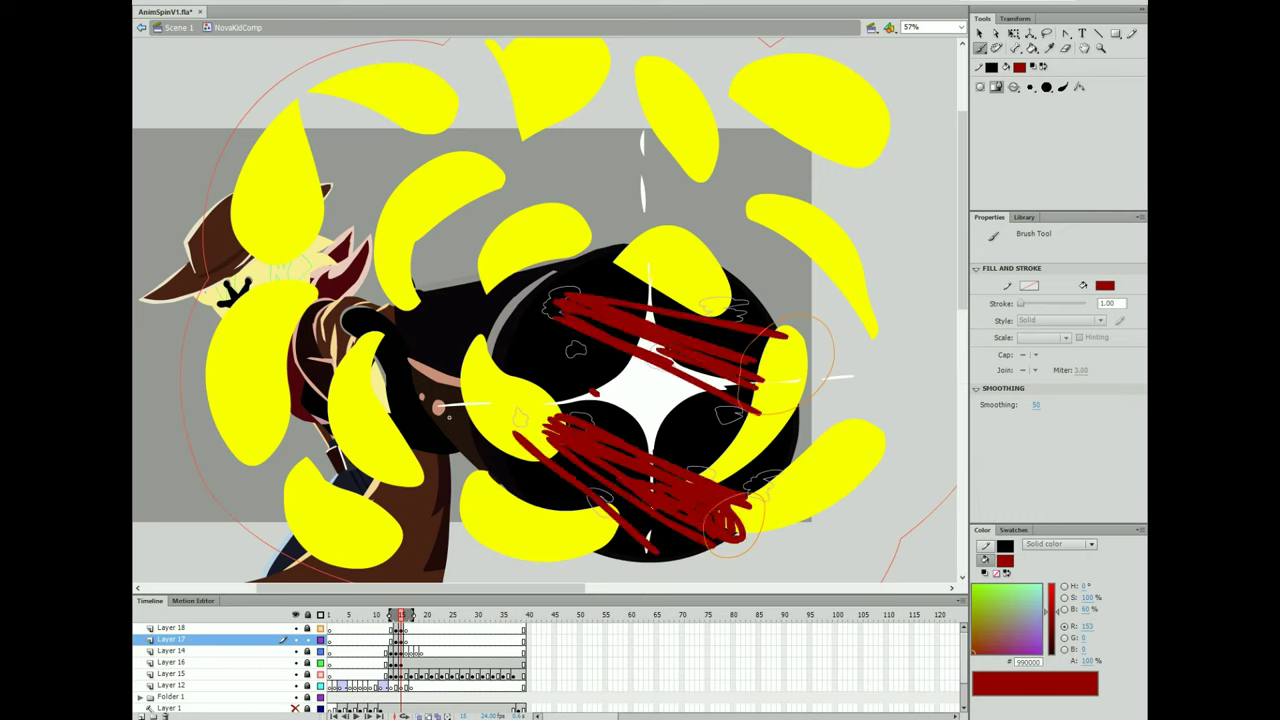
pyautogui.press('q')
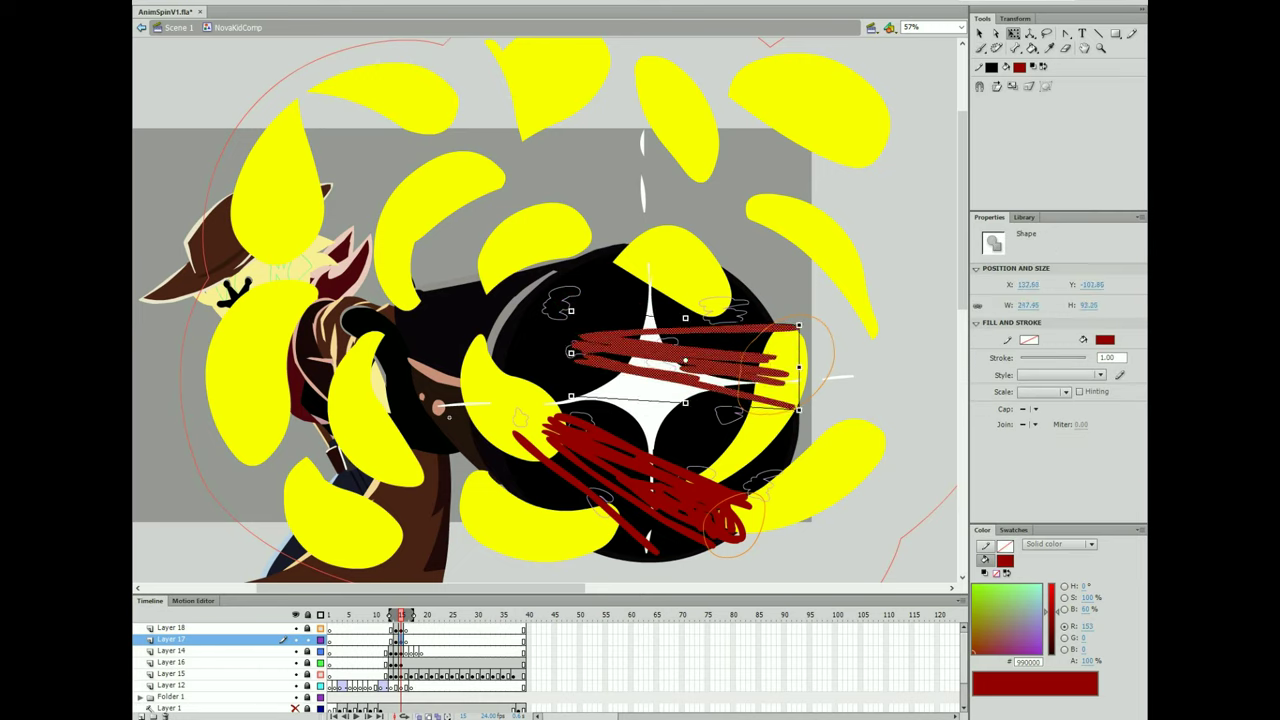
pyautogui.press('b')
pyautogui.moveTo(928, 272); pyautogui.dragTo(955, 303)
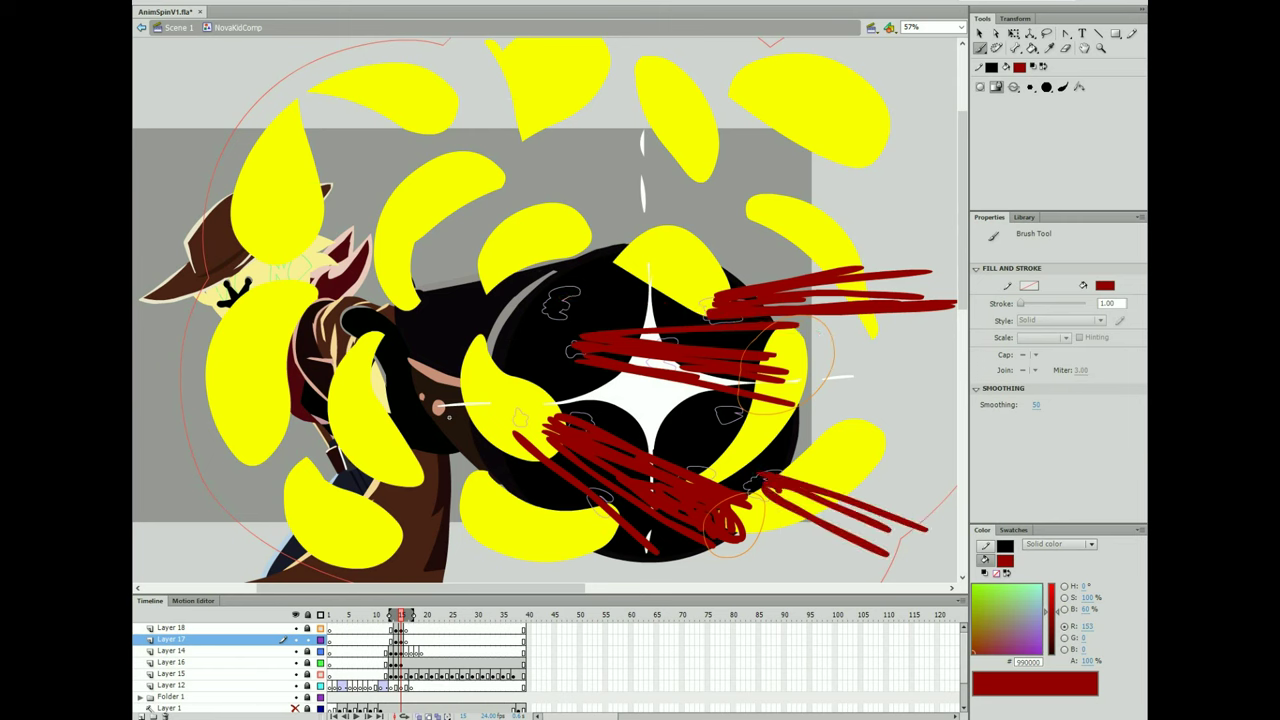
# On a new layer, scribble red streaks across the star, fill the explosion orange, add orange streaks.
pyautogui.click(143, 716)
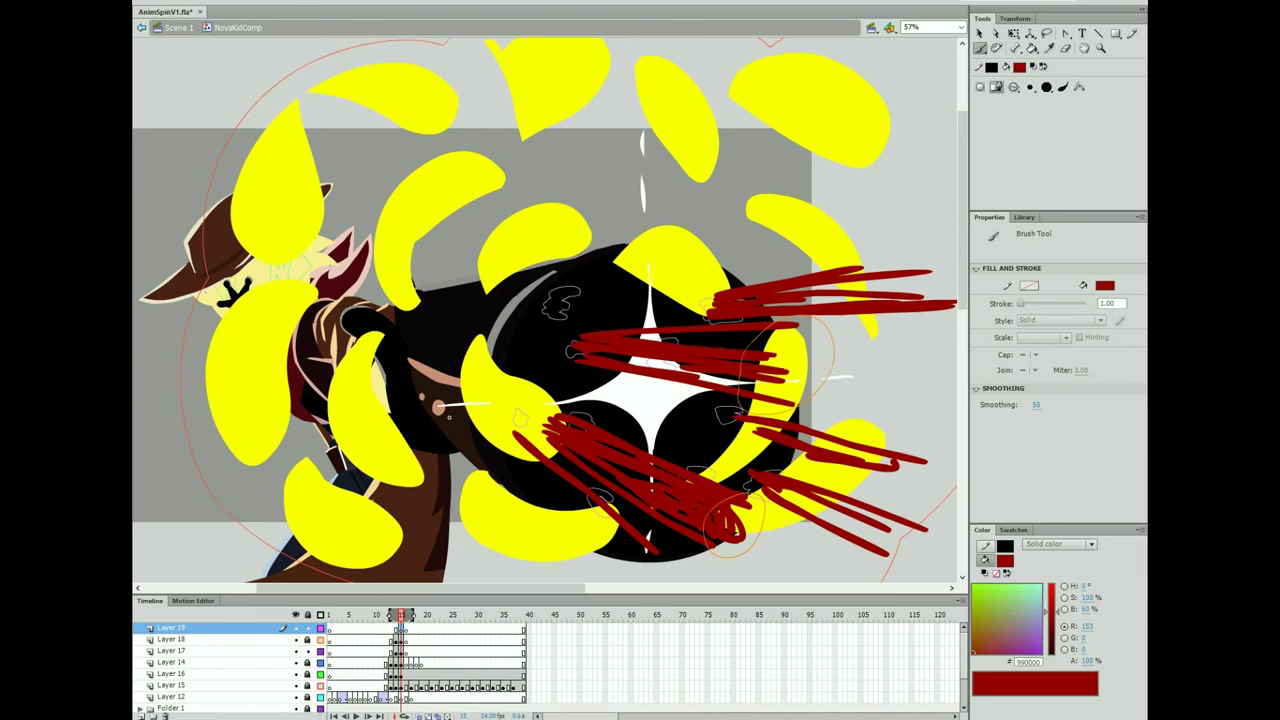
pyautogui.moveTo(545, 372); pyautogui.dragTo(845, 432)
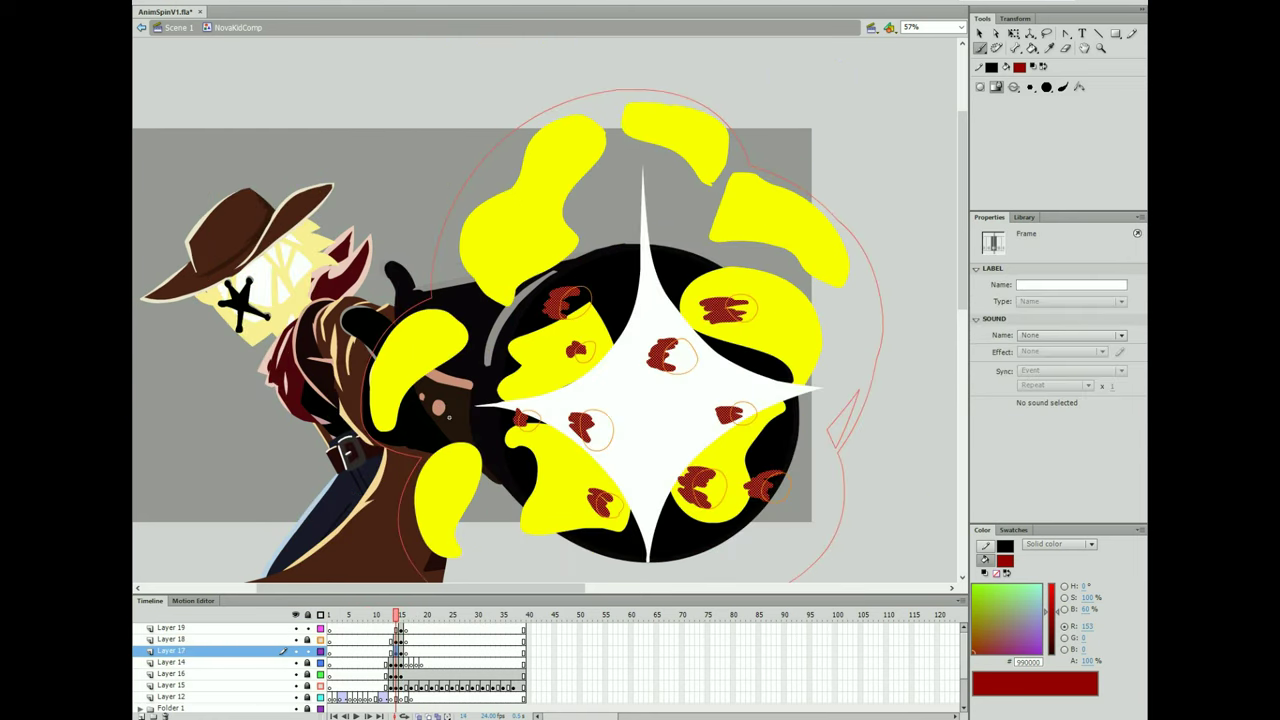
pyautogui.press('v')
pyautogui.click(1019, 66)
pyautogui.click(449, 417)
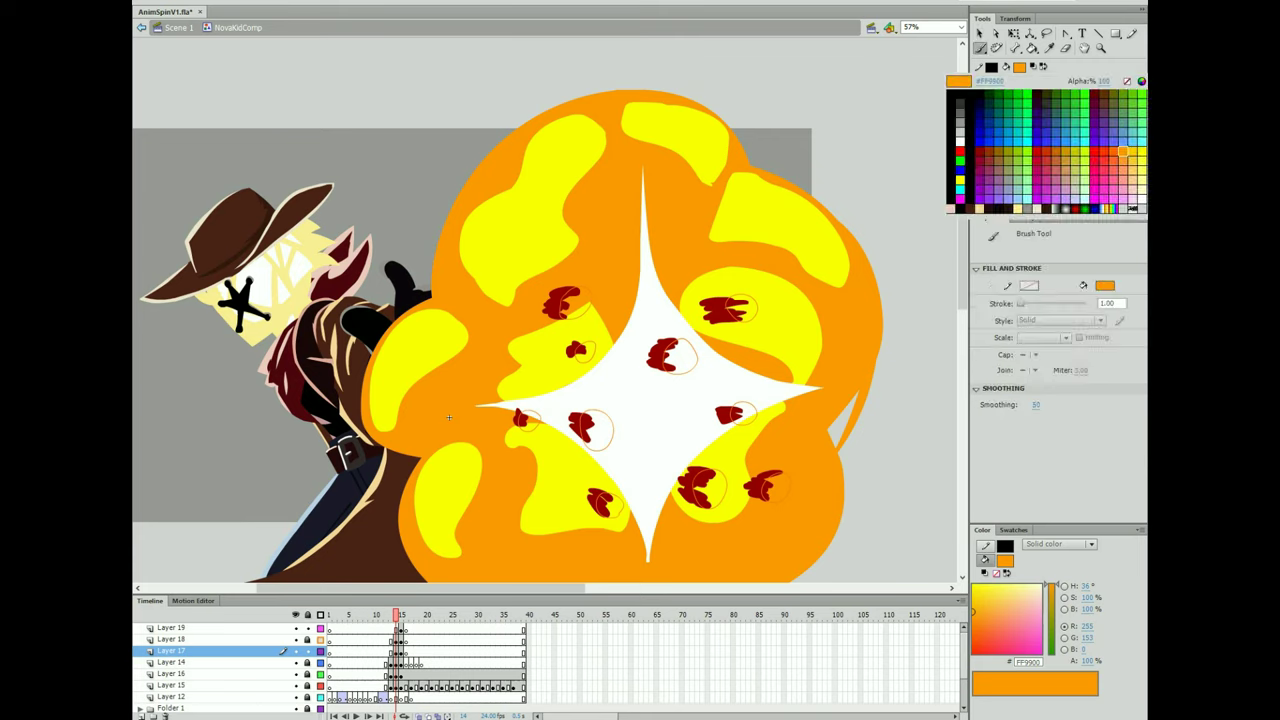
pyautogui.press('b')
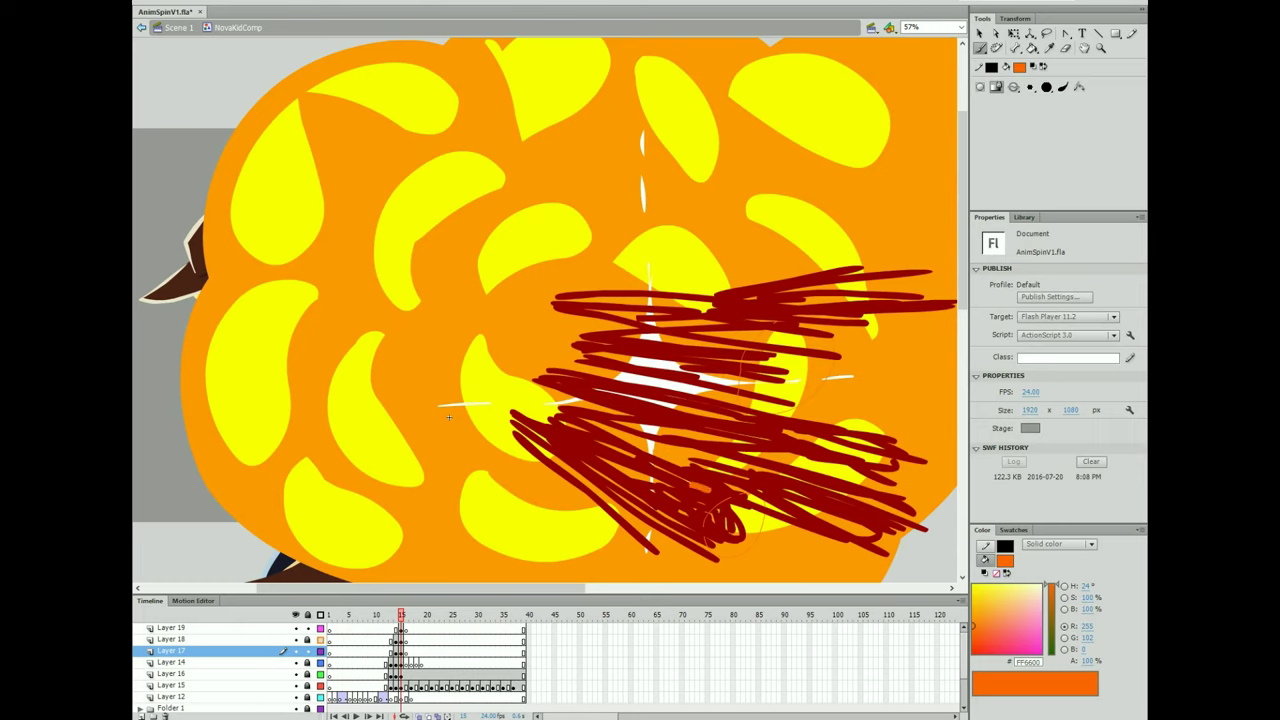
pyautogui.press('b')
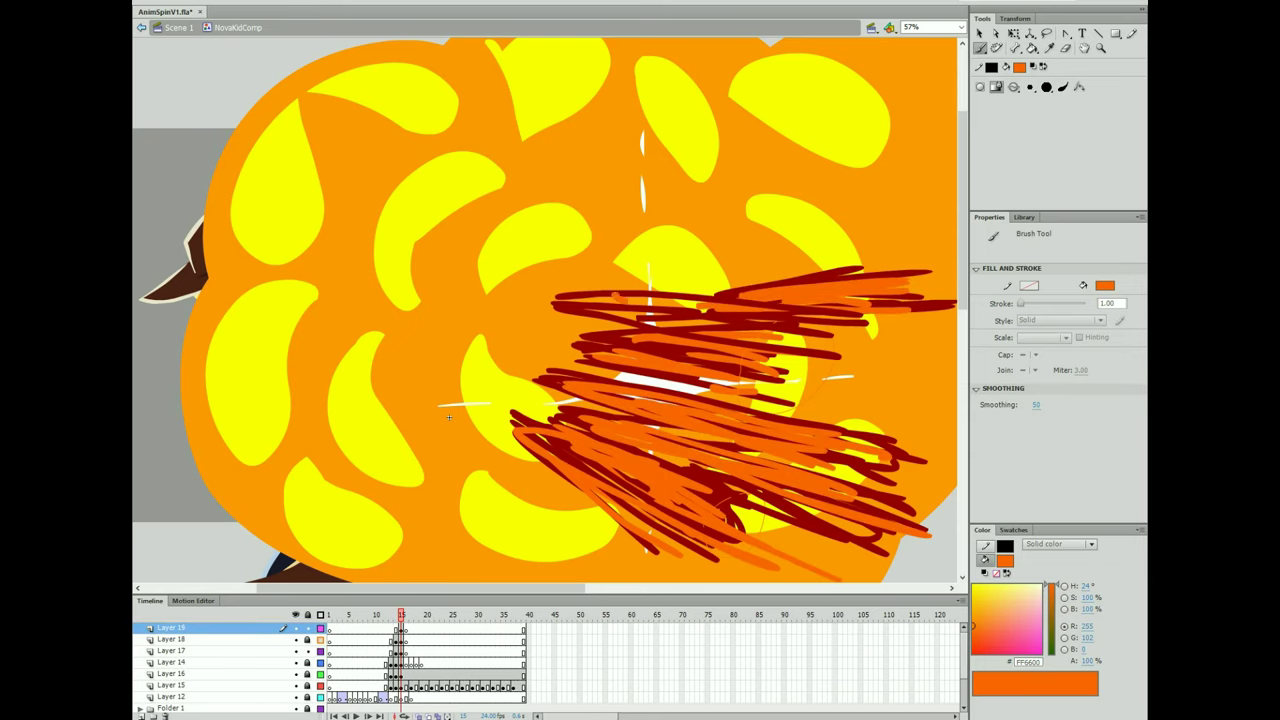
# Switch the paint colour to black and return to the previous explosion frame.
pyautogui.click(1019, 66)
pyautogui.click(950, 94)
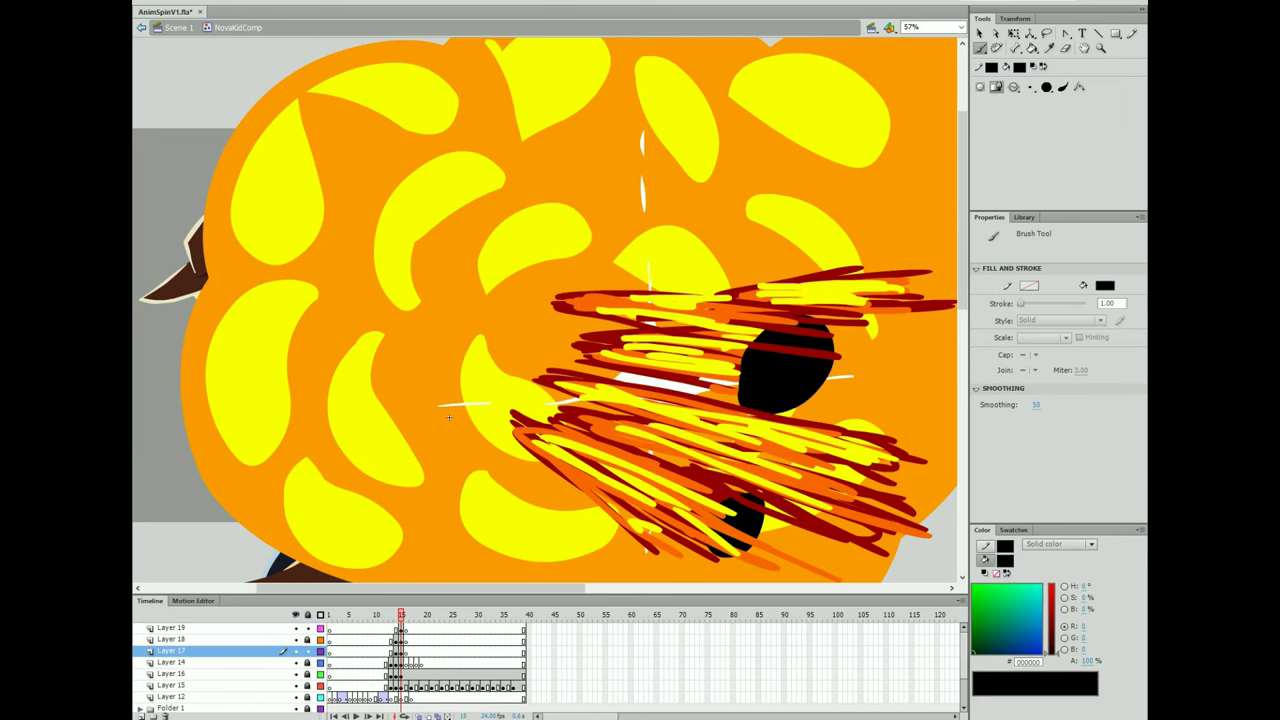
pyautogui.press(',')
pyautogui.press('b')
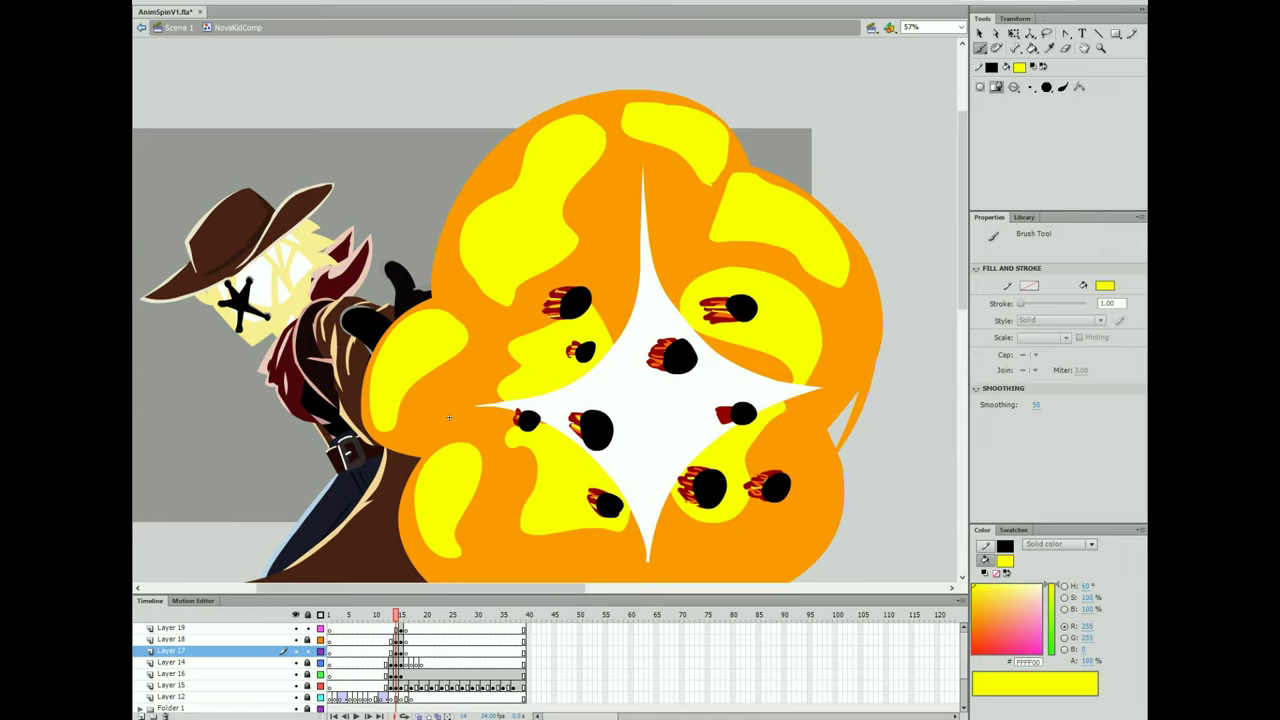
# Choose orange and brush small glints onto the pellets while zoomed in.
pyautogui.click(1019, 66)
pyautogui.click(1100, 110)
pyautogui.press('v')
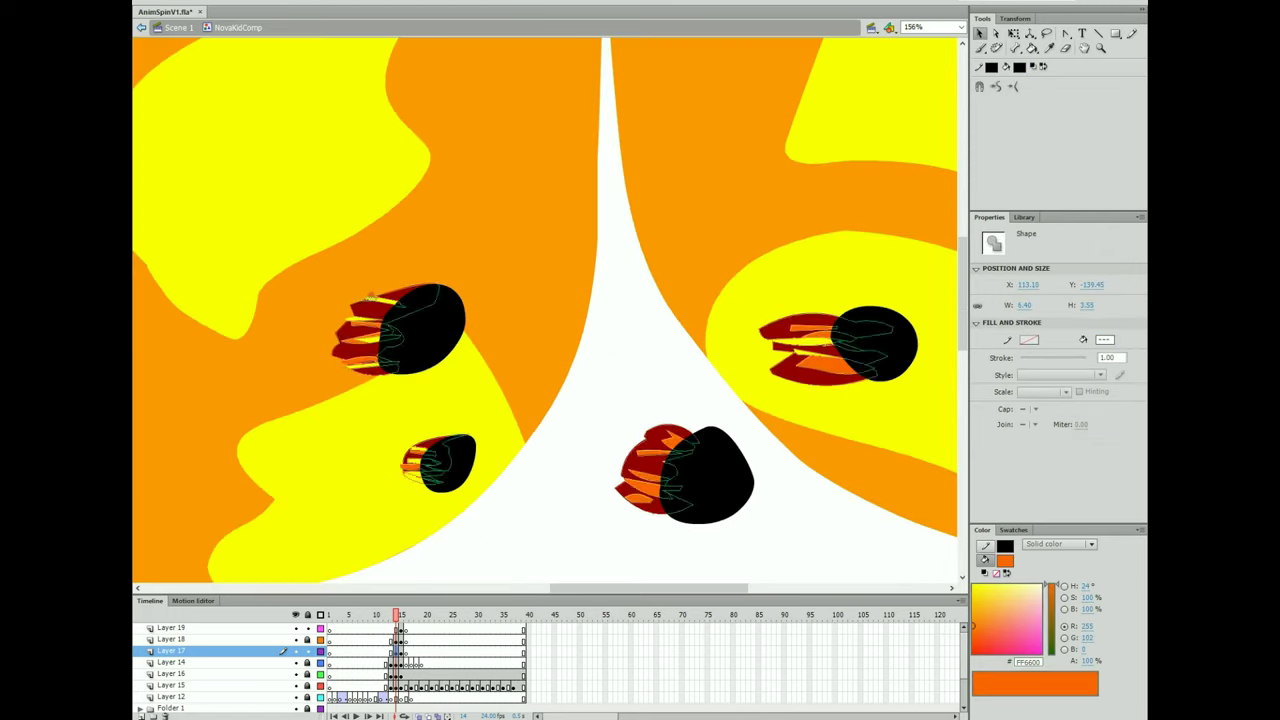
pyautogui.press('b')
pyautogui.hotkey('ctrl', '-')
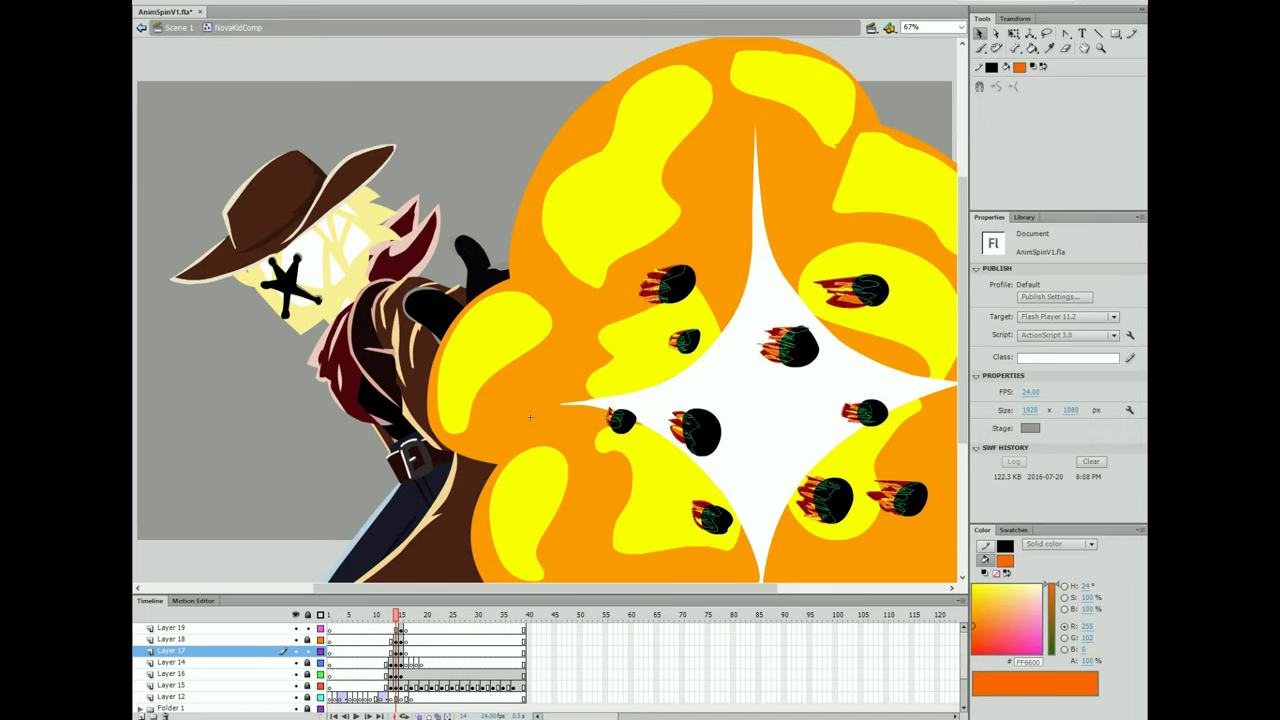
pyautogui.press('b')
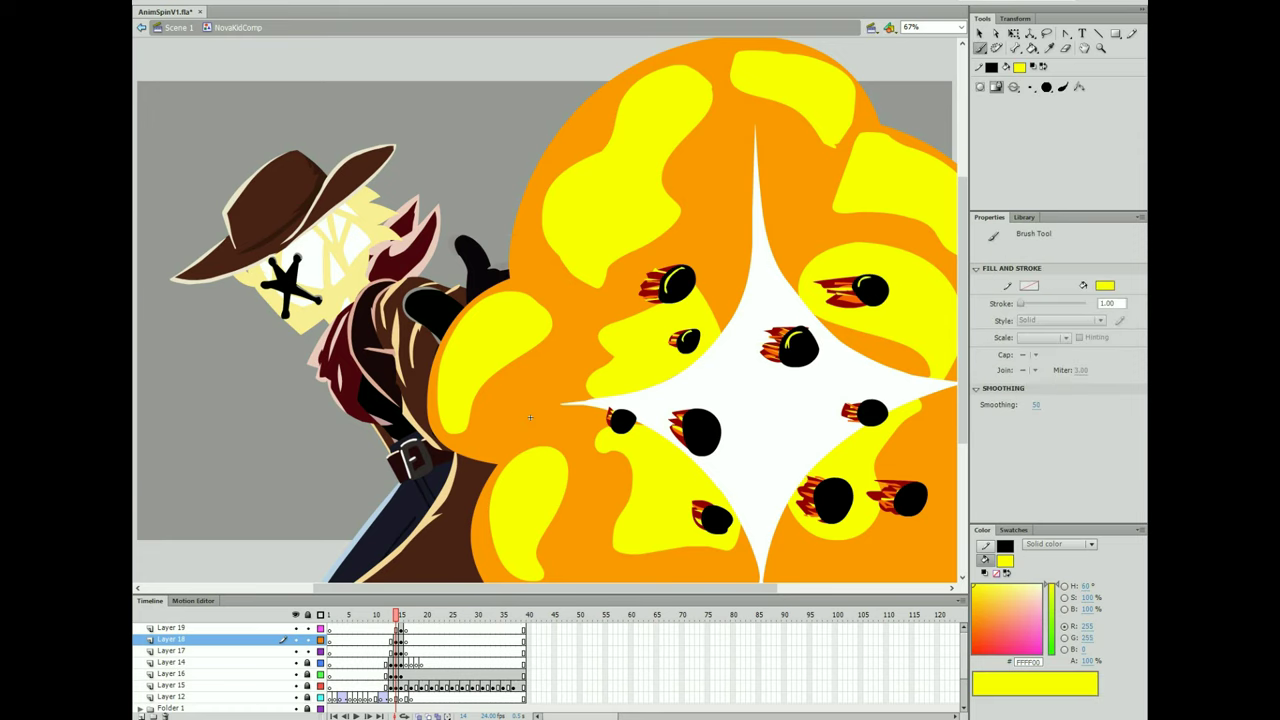
pyautogui.hotkey('ctrl', '-')
# On the next frame, zoom in and lasso-select the flame streaks, then deselect them.
pyautogui.press('.')
pyautogui.press('v')
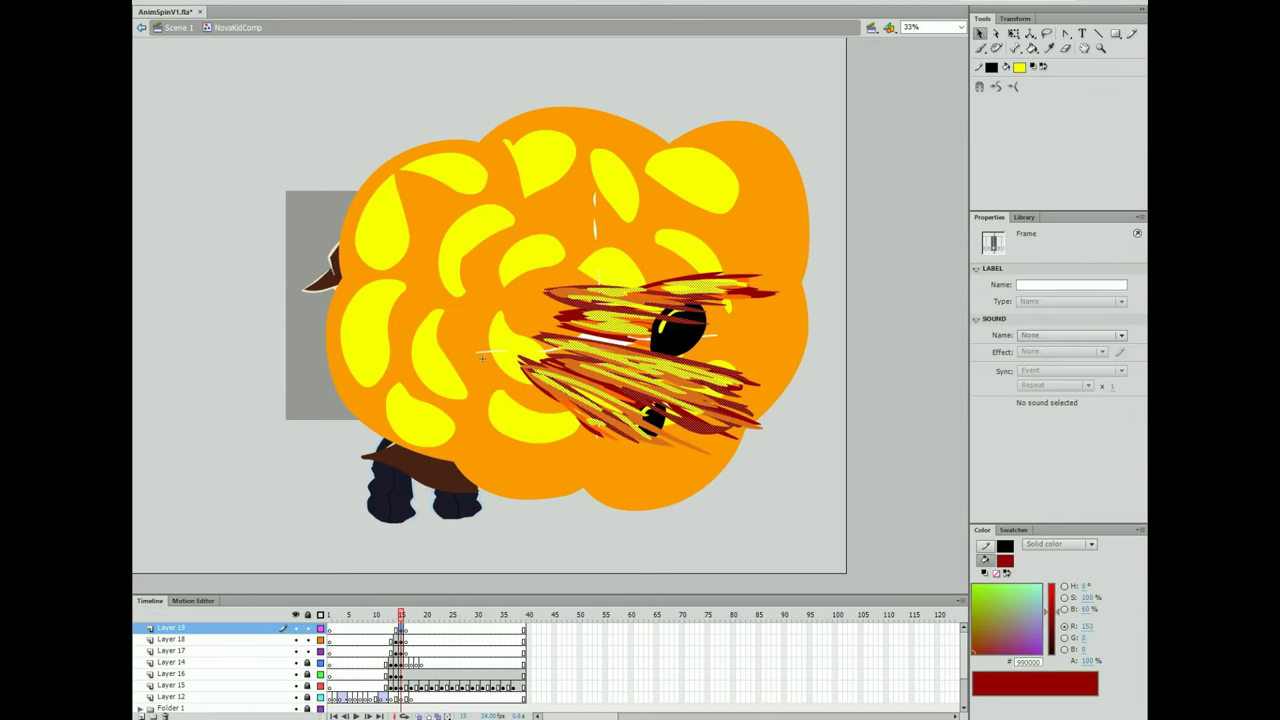
pyautogui.press('z')
pyautogui.moveTo(484, 277); pyautogui.dragTo(762, 463)
pyautogui.press('l')
pyautogui.moveTo(300, 255)
pyautogui.mouseDown()
pyautogui.moveTo(943, 314)
pyautogui.moveTo(300, 255)
pyautogui.mouseUp()
pyautogui.press('v')
pyautogui.hotkey('ctrl', '-')
pyautogui.hotkey('ctrl', '-')
pyautogui.hotkey('ctrl', 'shift', 'a')
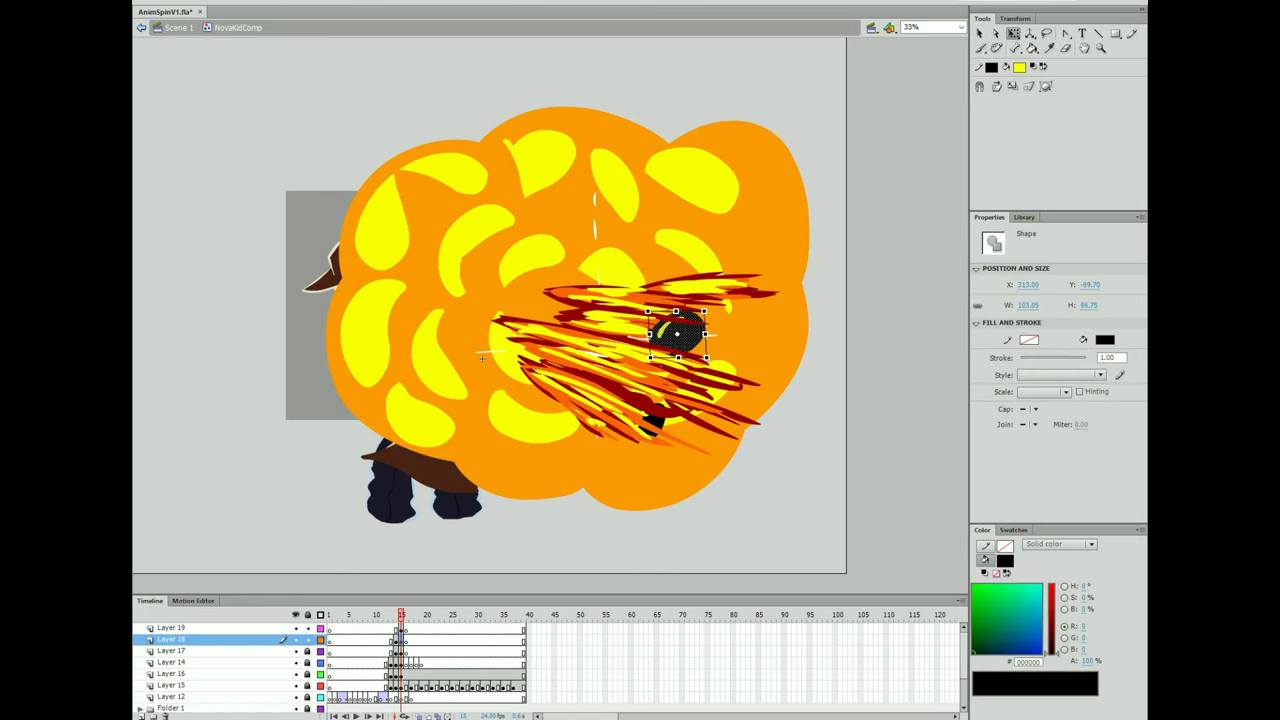
# Paint a black pellet head at the end of the upper streaks.
pyautogui.press('q')
pyautogui.click(170, 627)
pyautogui.press('b')
pyautogui.moveTo(548, 291); pyautogui.dragTo(700, 300)
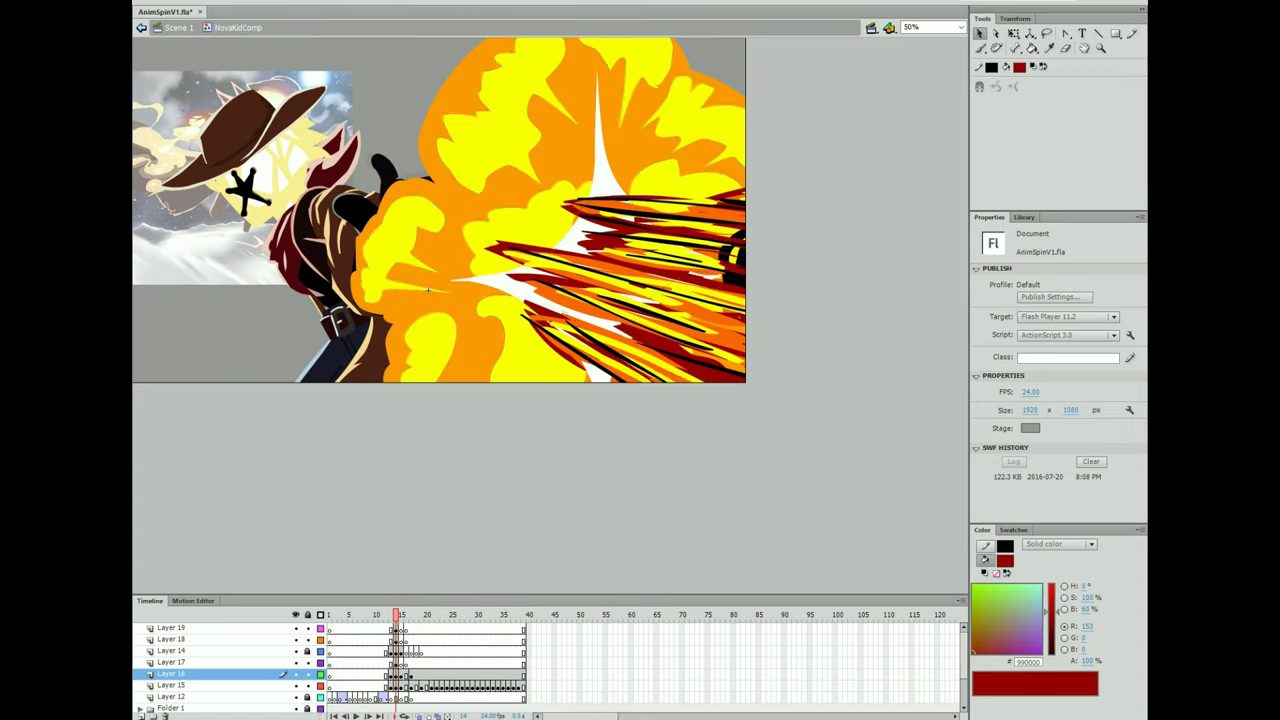
# Advance one frame and select the orange smoke fill on Layer 15.
pyautogui.press('.')
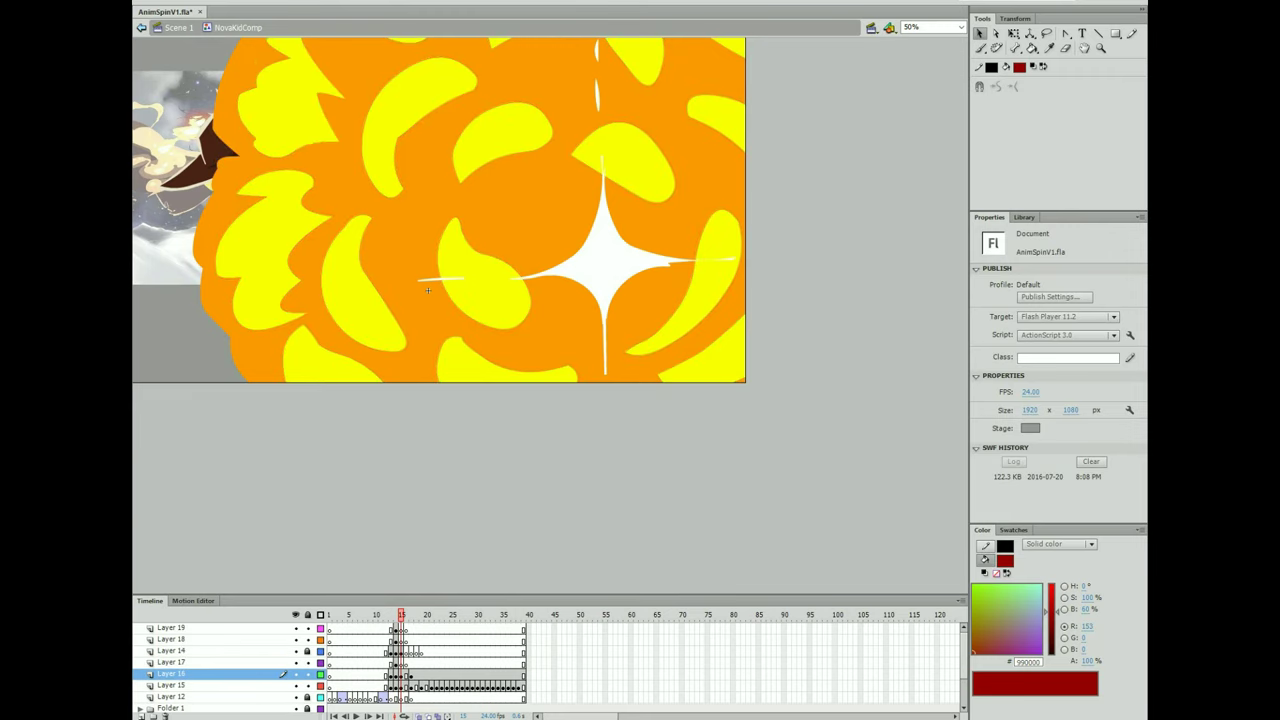
pyautogui.click(427, 290)
pyautogui.press('Escape')
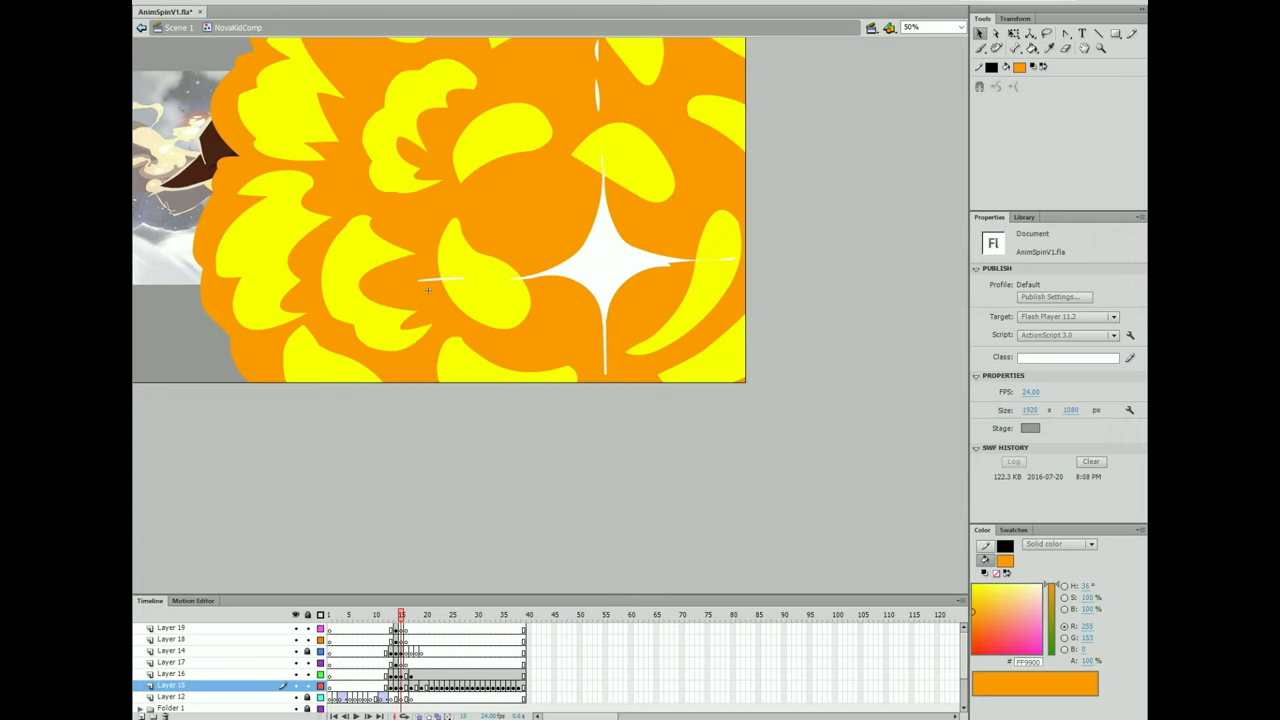
pyautogui.click(427, 290)
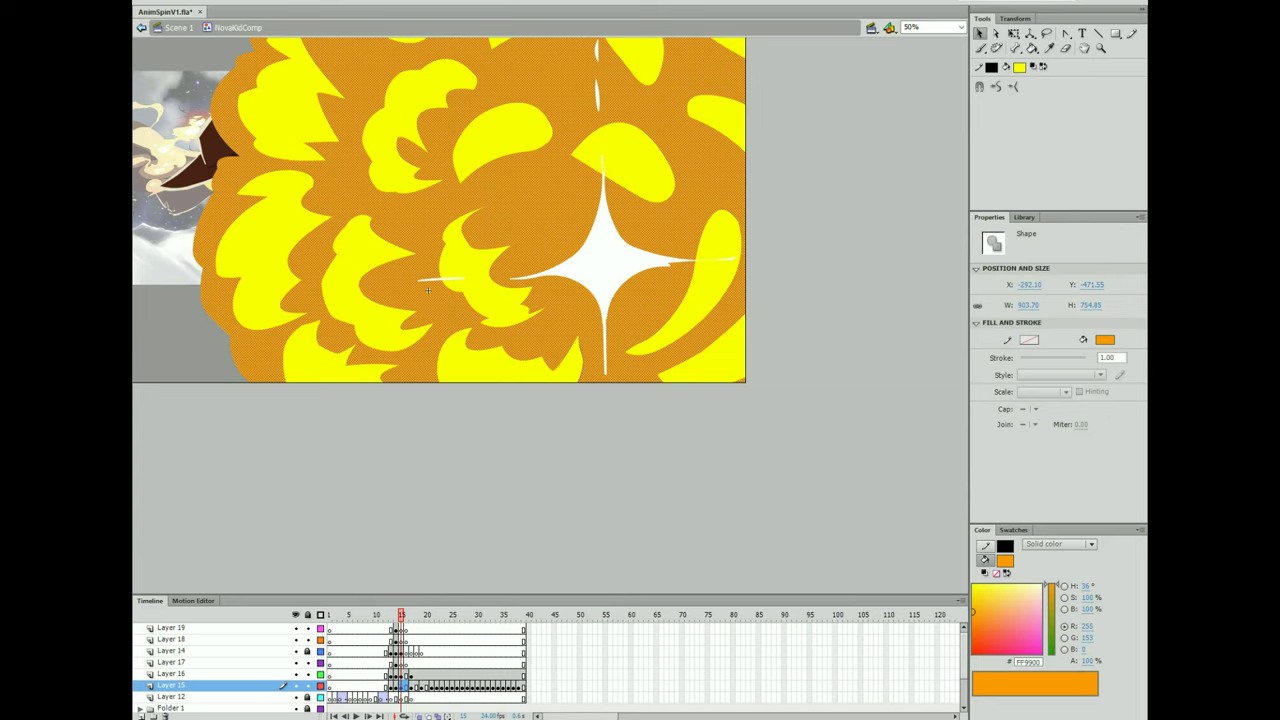
# Flip between neighbouring frames to compare the smoke, landing on the frame with plain yellow oval highlights.
pyautogui.press('.')
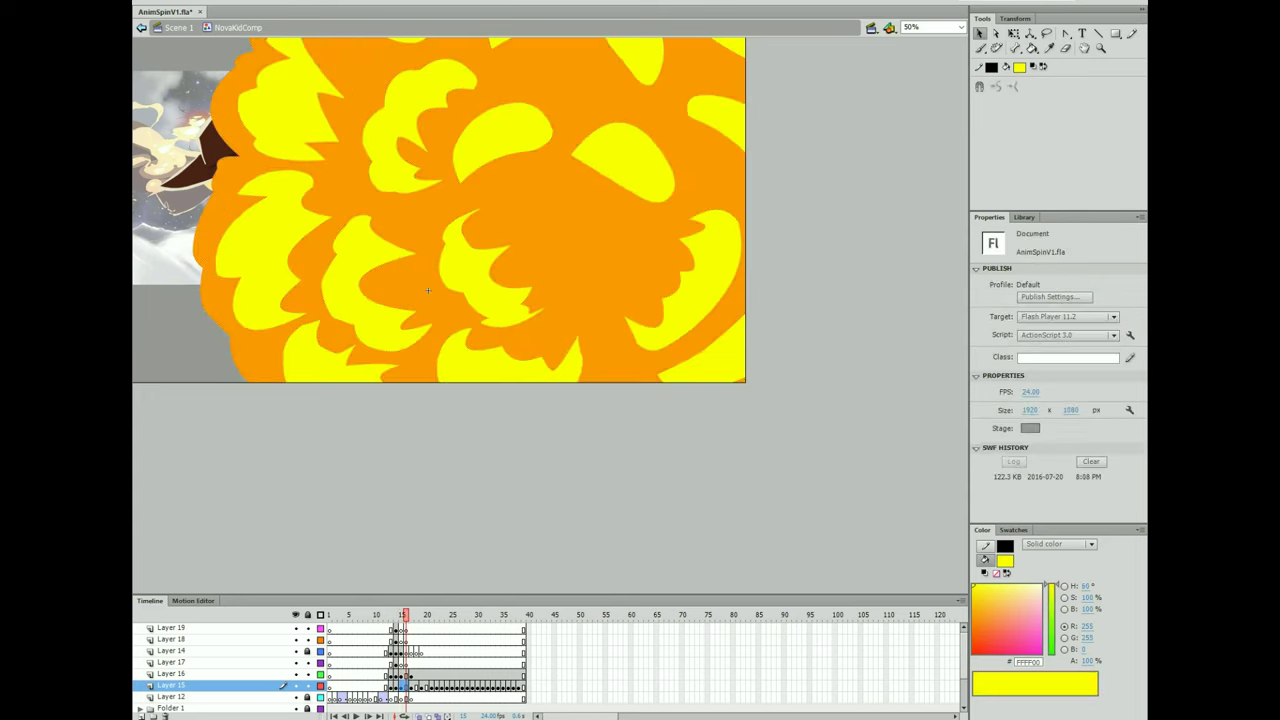
pyautogui.press('.')
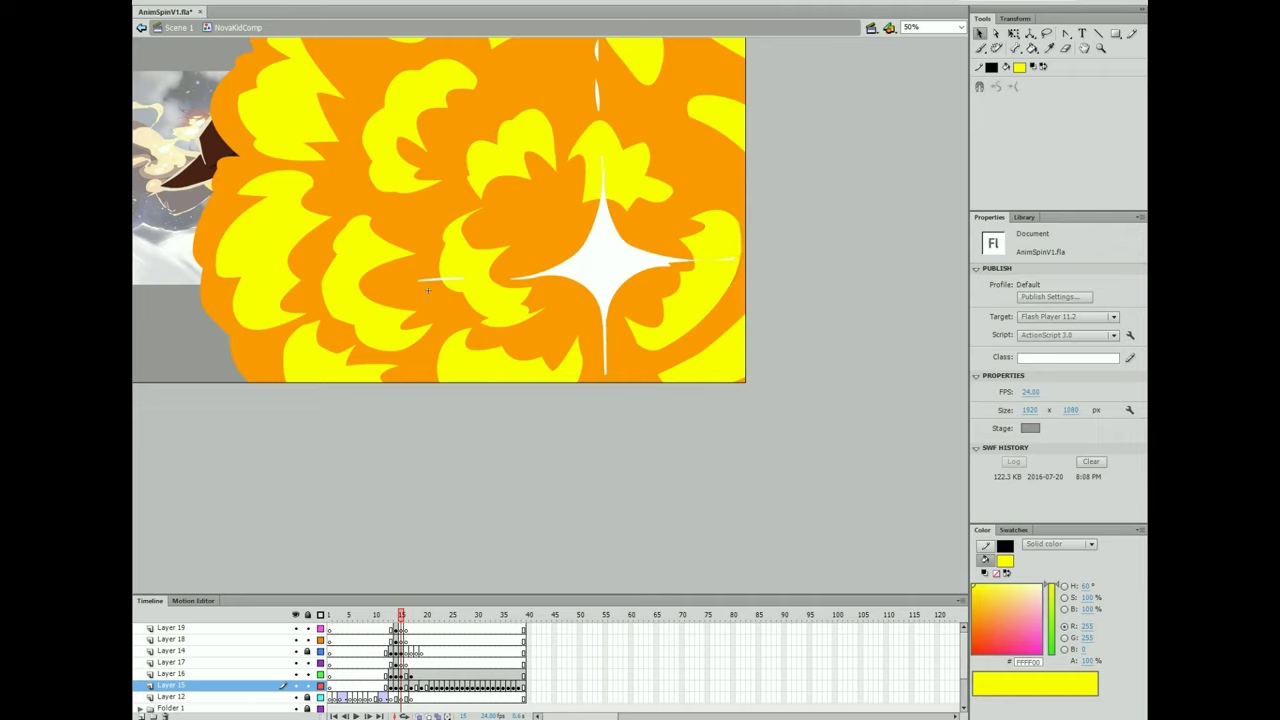
pyautogui.click(428, 290)
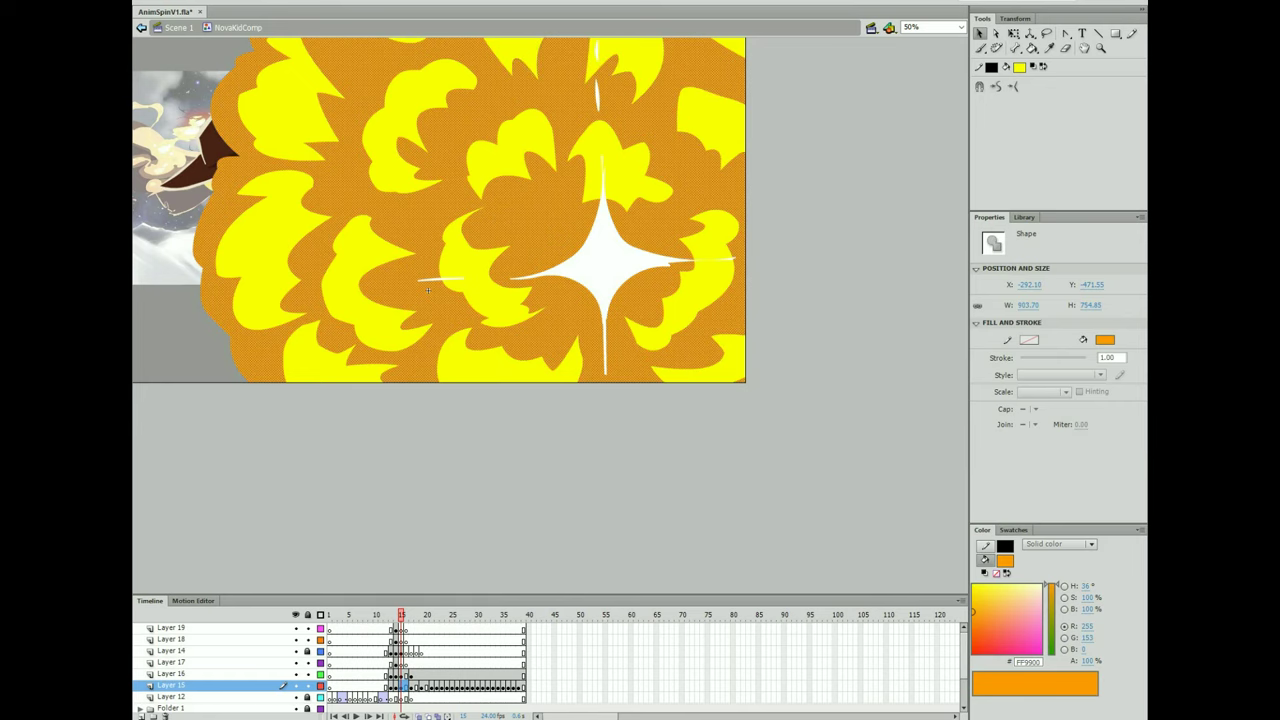
pyautogui.press('.')
pyautogui.press('.')
pyautogui.press('.')
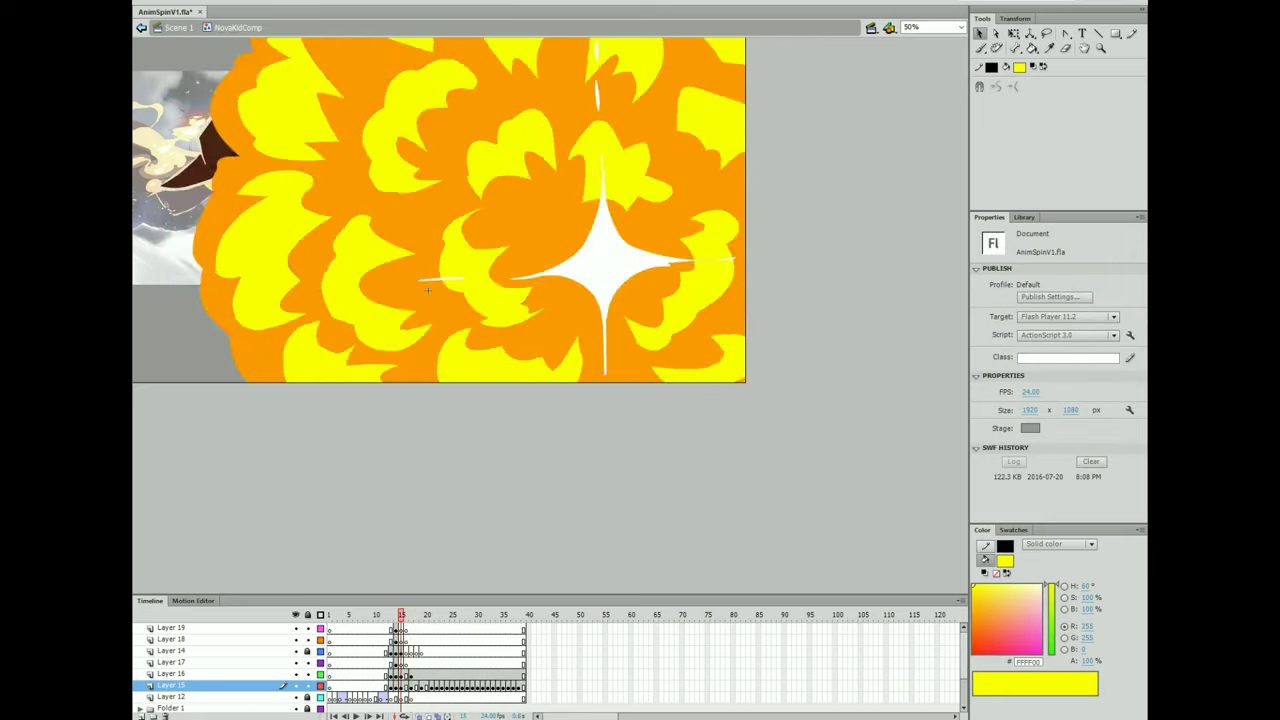
pyautogui.press(',')
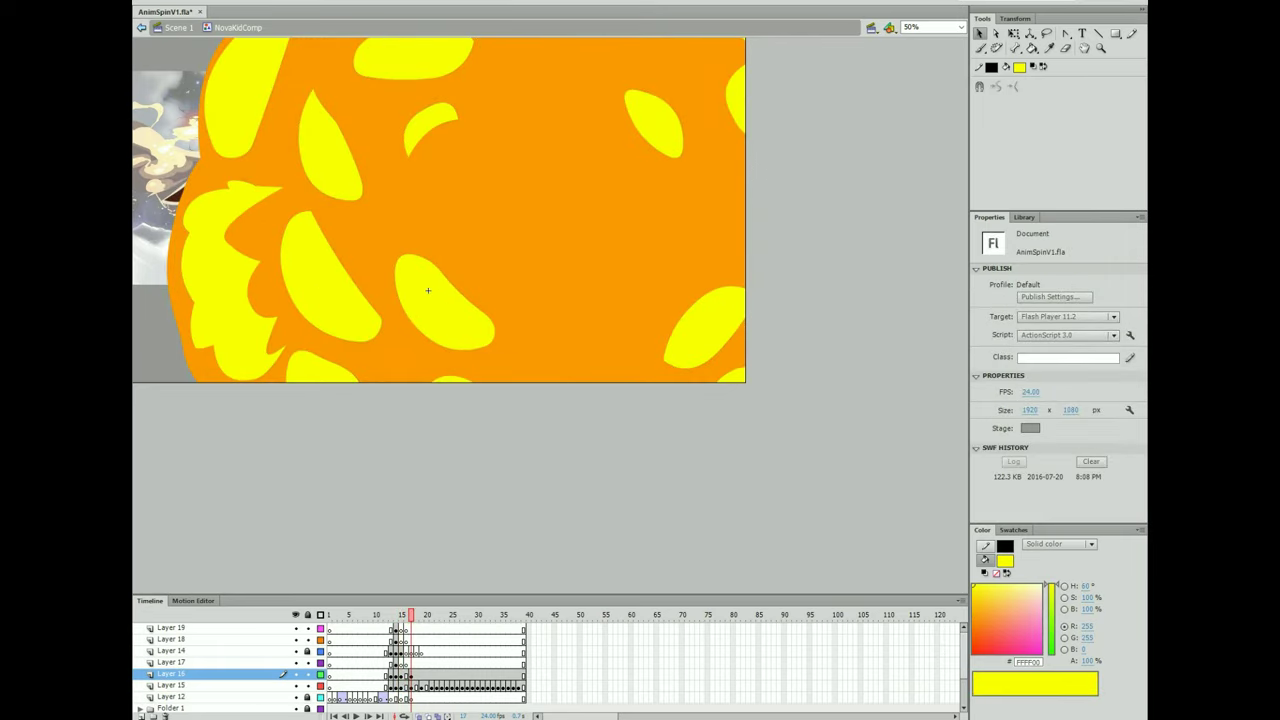
# Flip back and forth between frames to compare the top and right yellow highlight shapes.
pyautogui.press('.')
pyautogui.press(',')
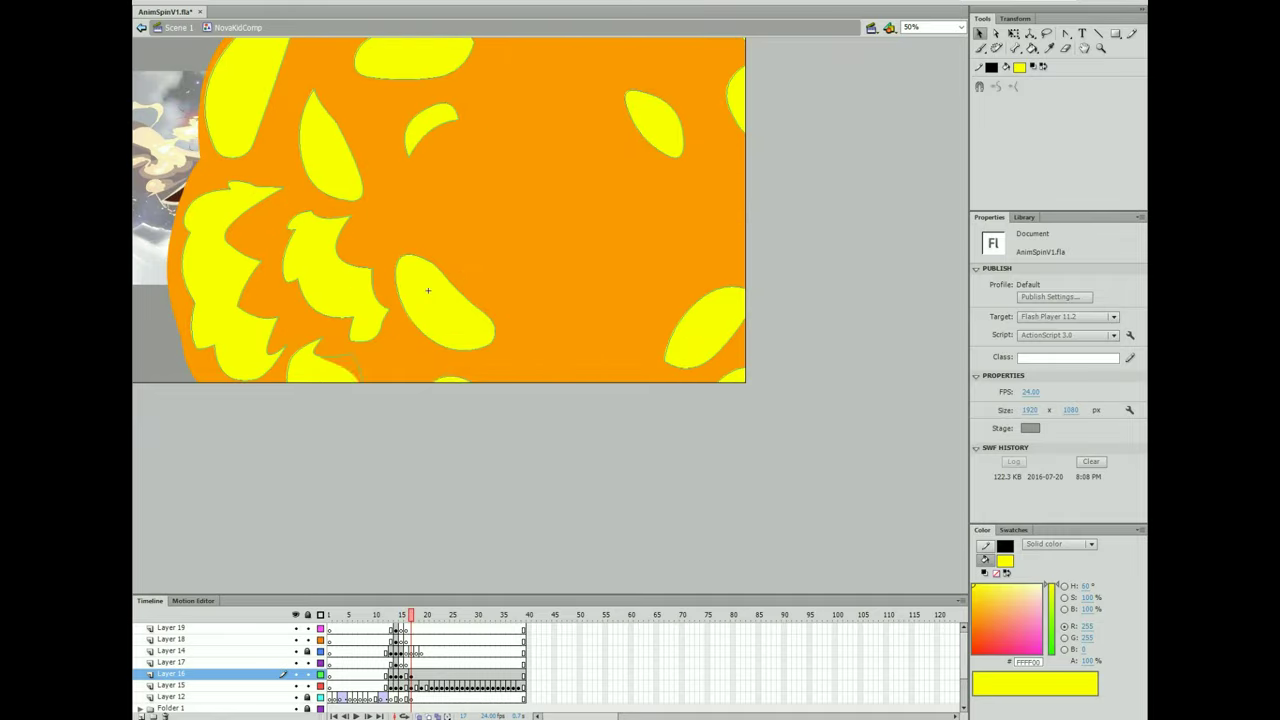
pyautogui.press('.')
pyautogui.press(',')
pyautogui.press('.')
pyautogui.press(',')
pyautogui.press('.')
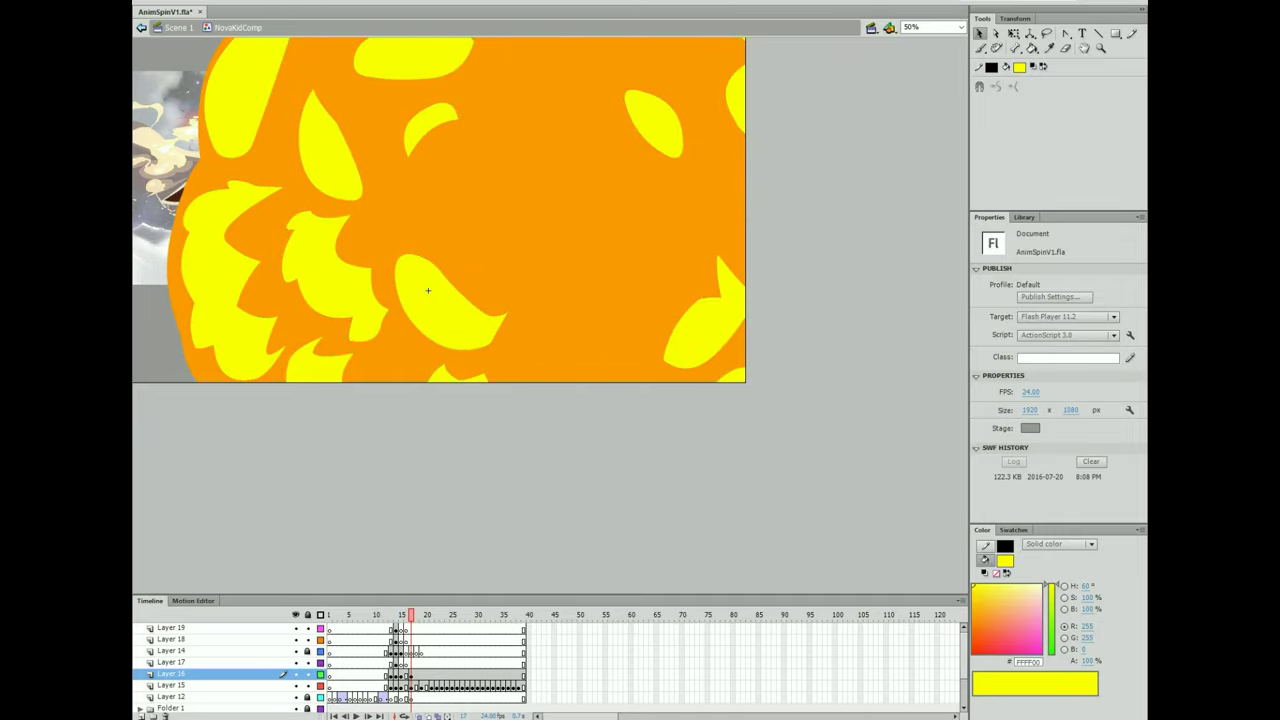
pyautogui.press(',')
pyautogui.press('.')
pyautogui.press(',')
pyautogui.press('.')
pyautogui.press(',')
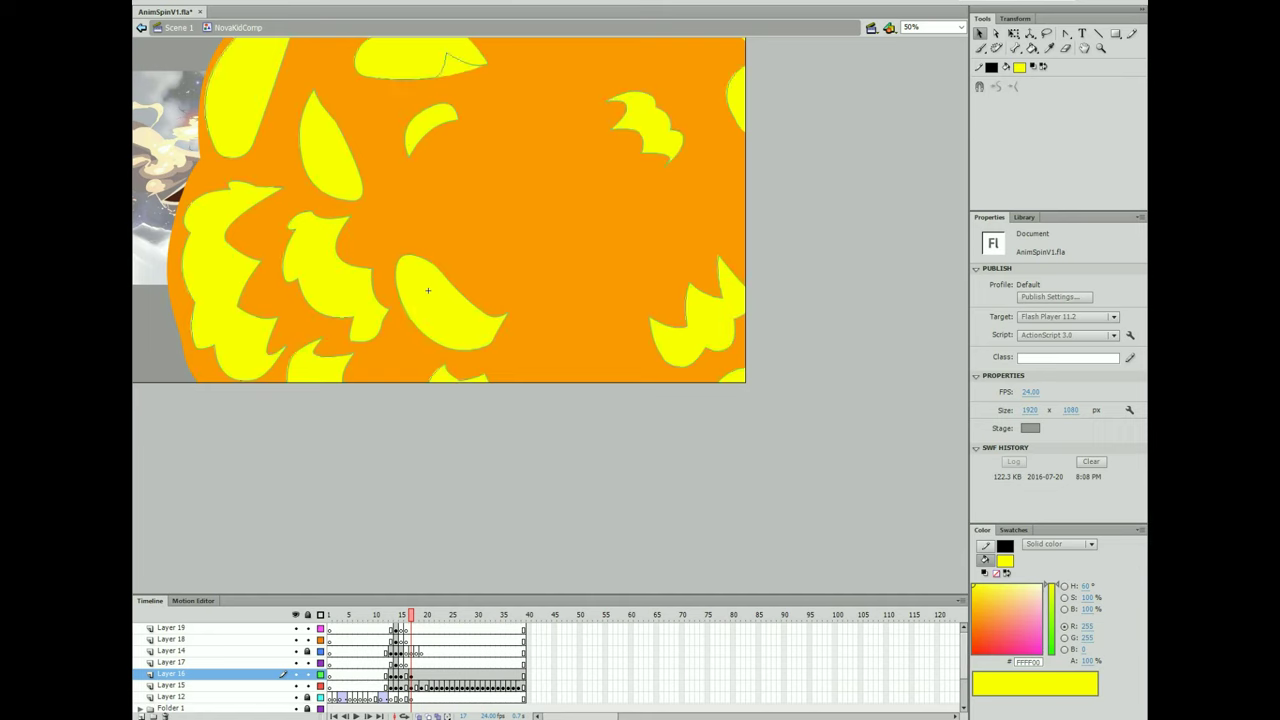
pyautogui.press('.')
pyautogui.press(',')
pyautogui.press('.')
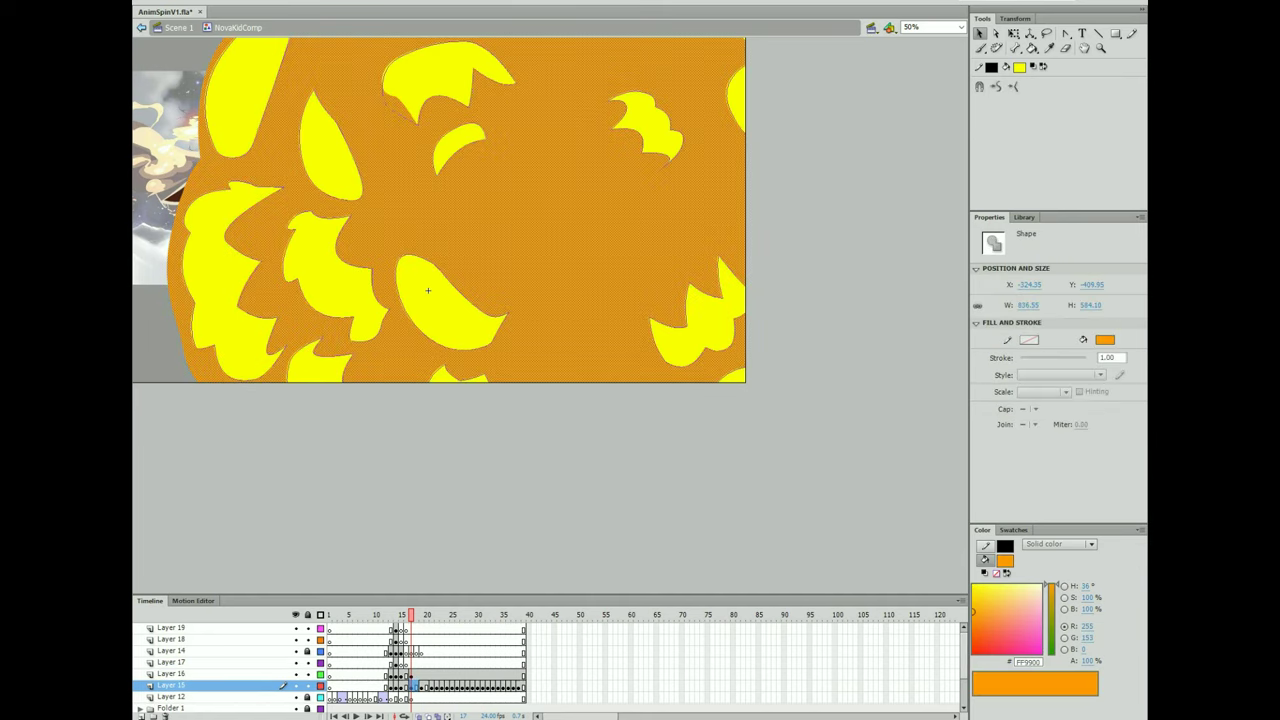
# Reshape the top yellow highlight into a jagged flame outline with Free Transform.
pyautogui.click(171, 673)
pyautogui.press('q')
pyautogui.hotkey('ctrl', 'z')
pyautogui.hotkey('ctrl', 'z')
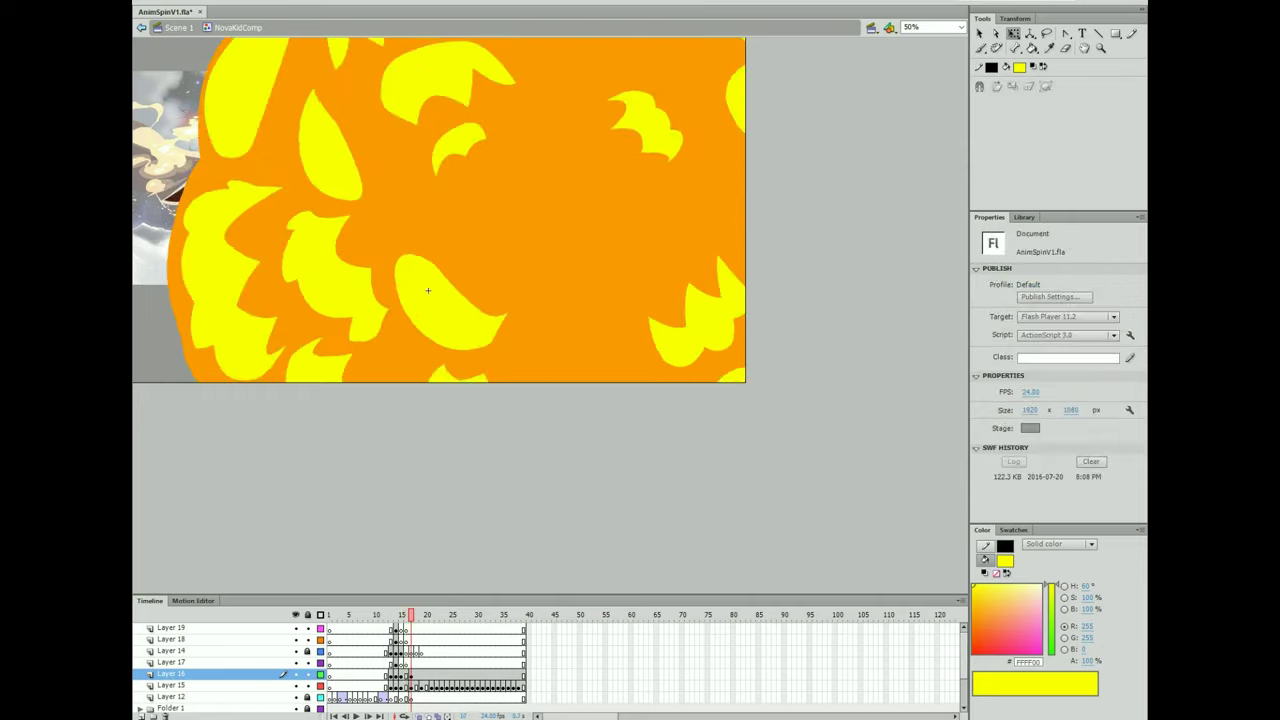
pyautogui.hotkey('ctrl', 'y')
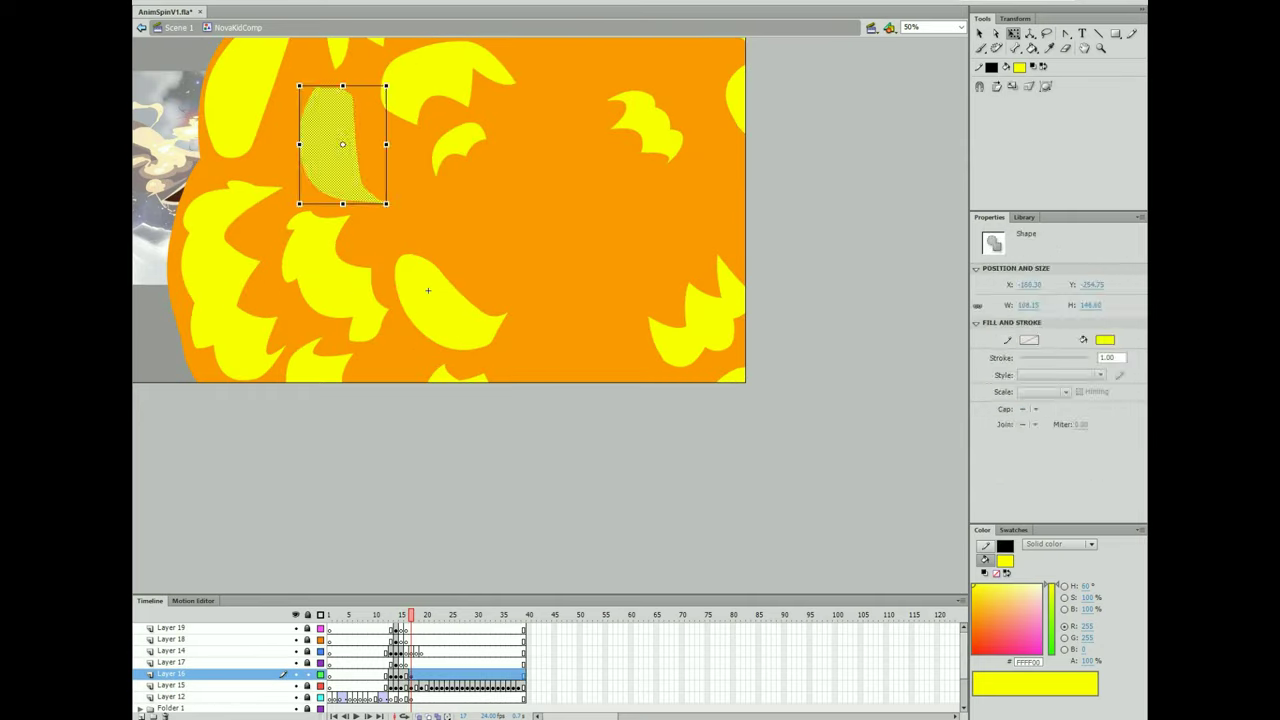
pyautogui.press('.')
pyautogui.press(',')
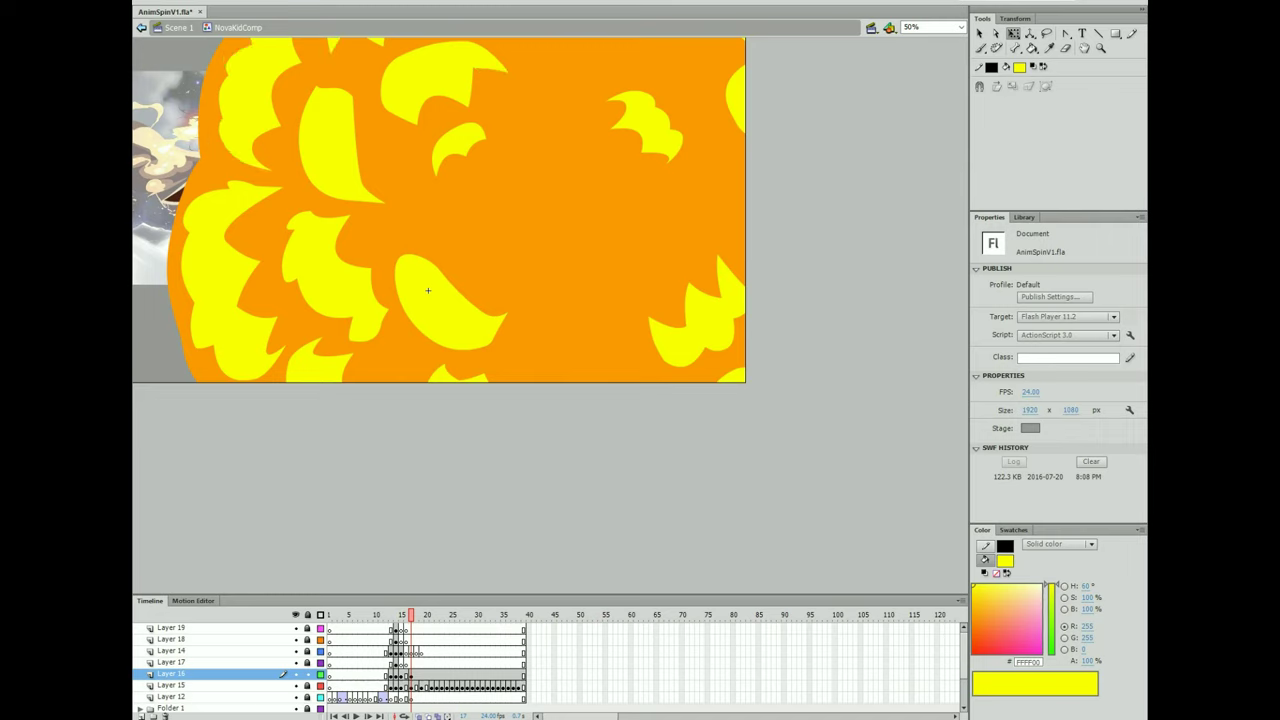
pyautogui.press('.')
pyautogui.press(',')
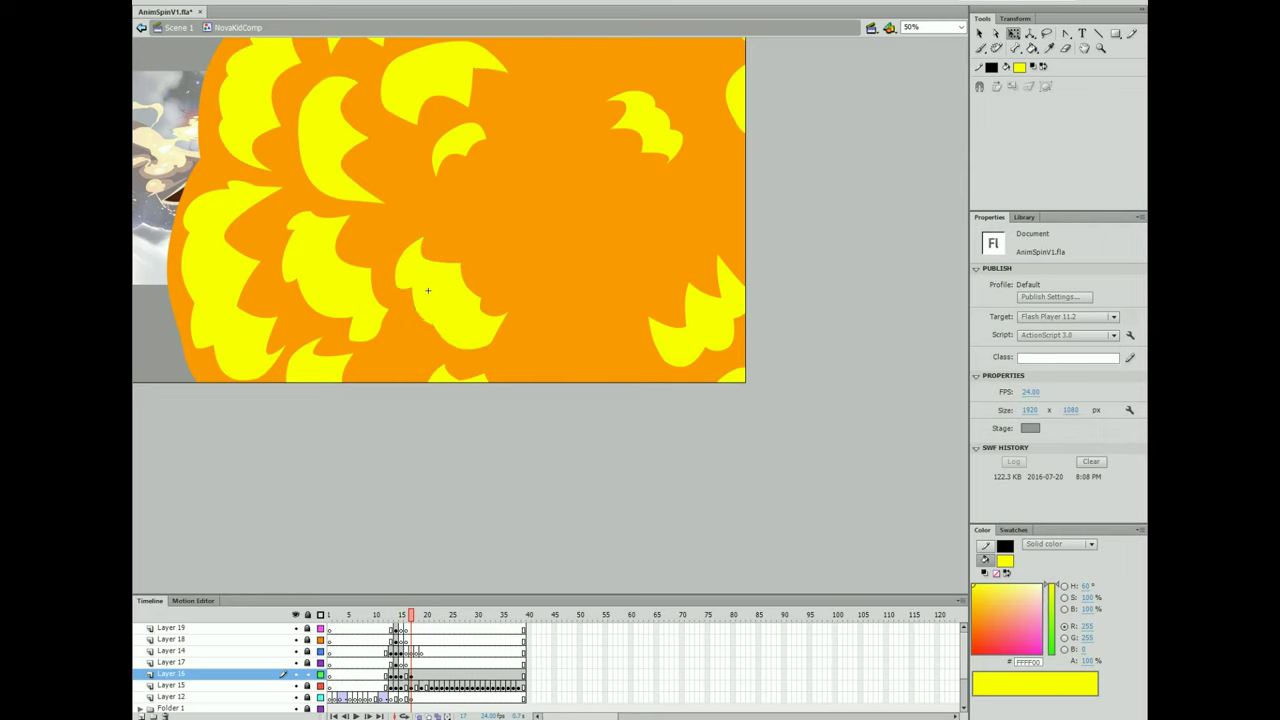
pyautogui.hotkey('ctrl', 'z')
pyautogui.hotkey('ctrl', '2')
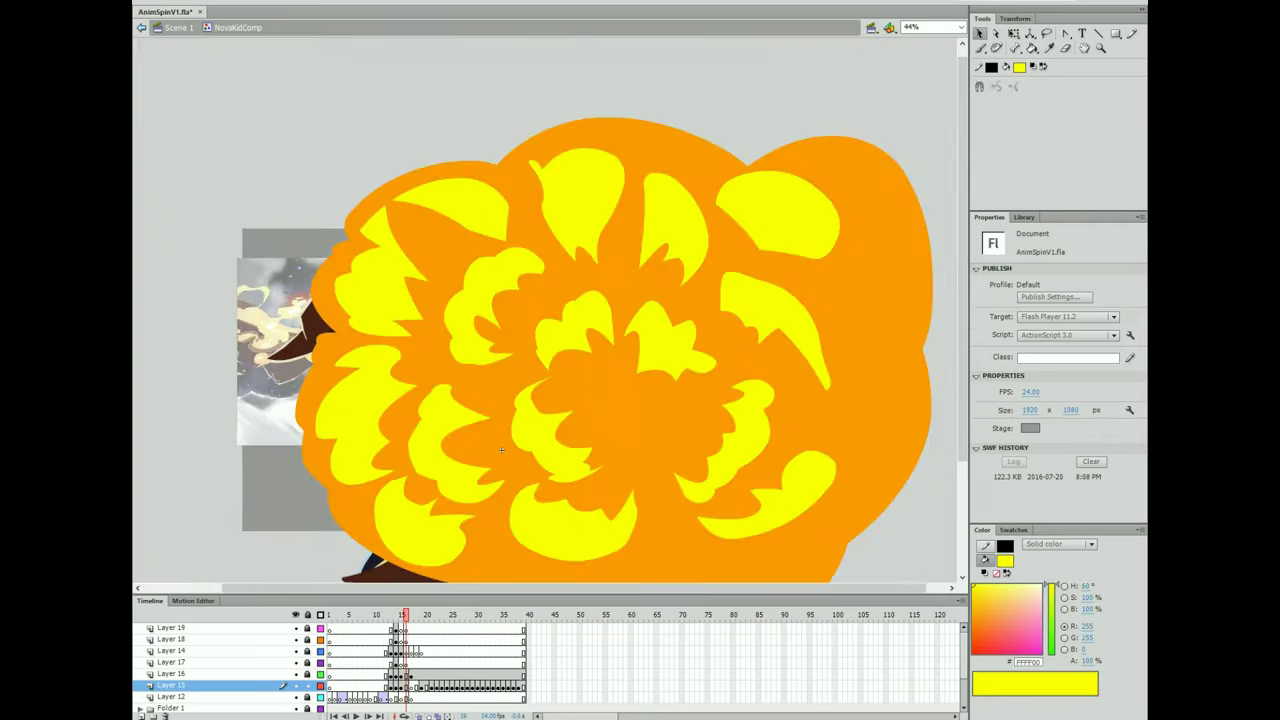
# Brush an orange outline for a larger smoke area around the left and right sides.
pyautogui.press('b')
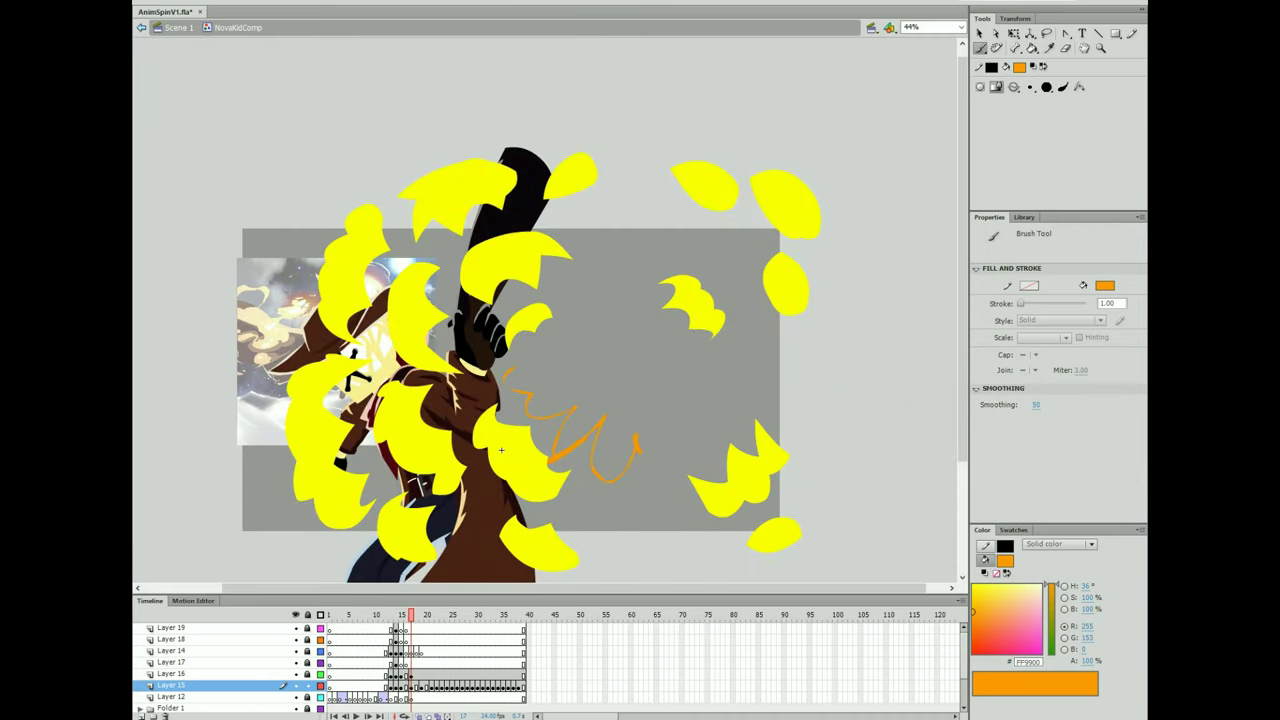
pyautogui.hotkey('ctrl', 'y')
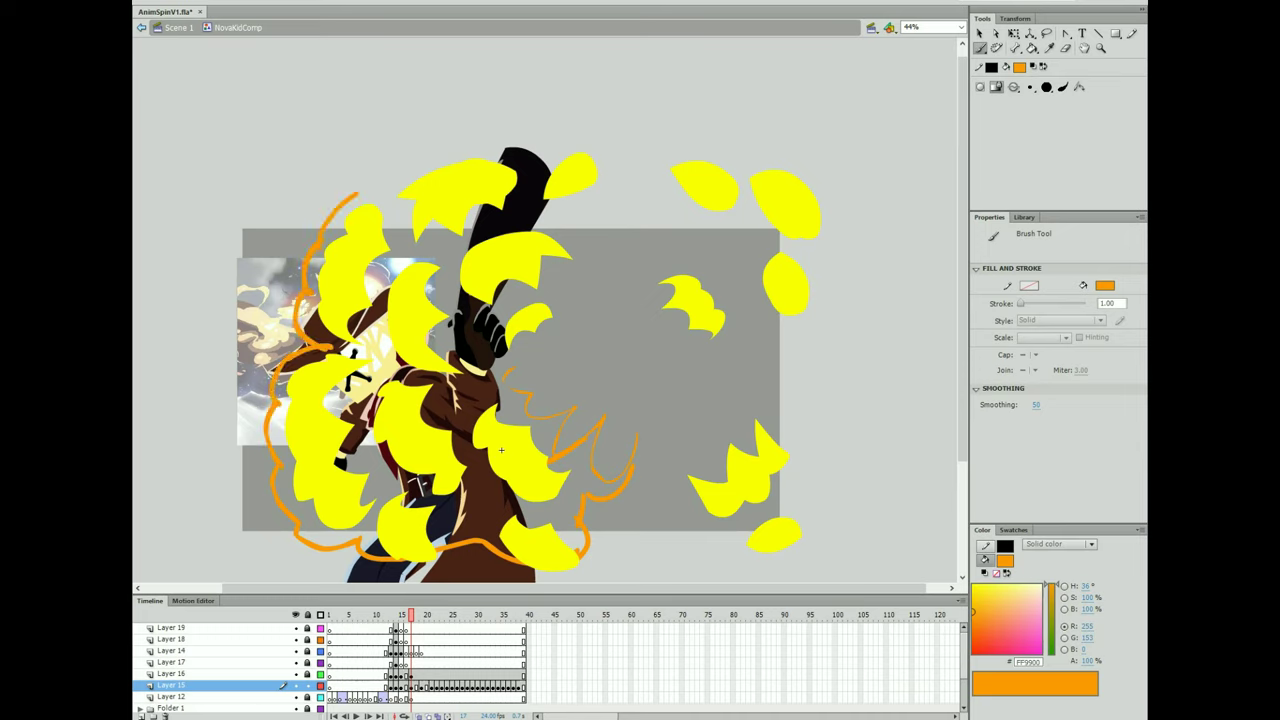
pyautogui.hotkey('ctrl', 'y')
pyautogui.hotkey('ctrl', 'y')
pyautogui.hotkey('ctrl', 'y')
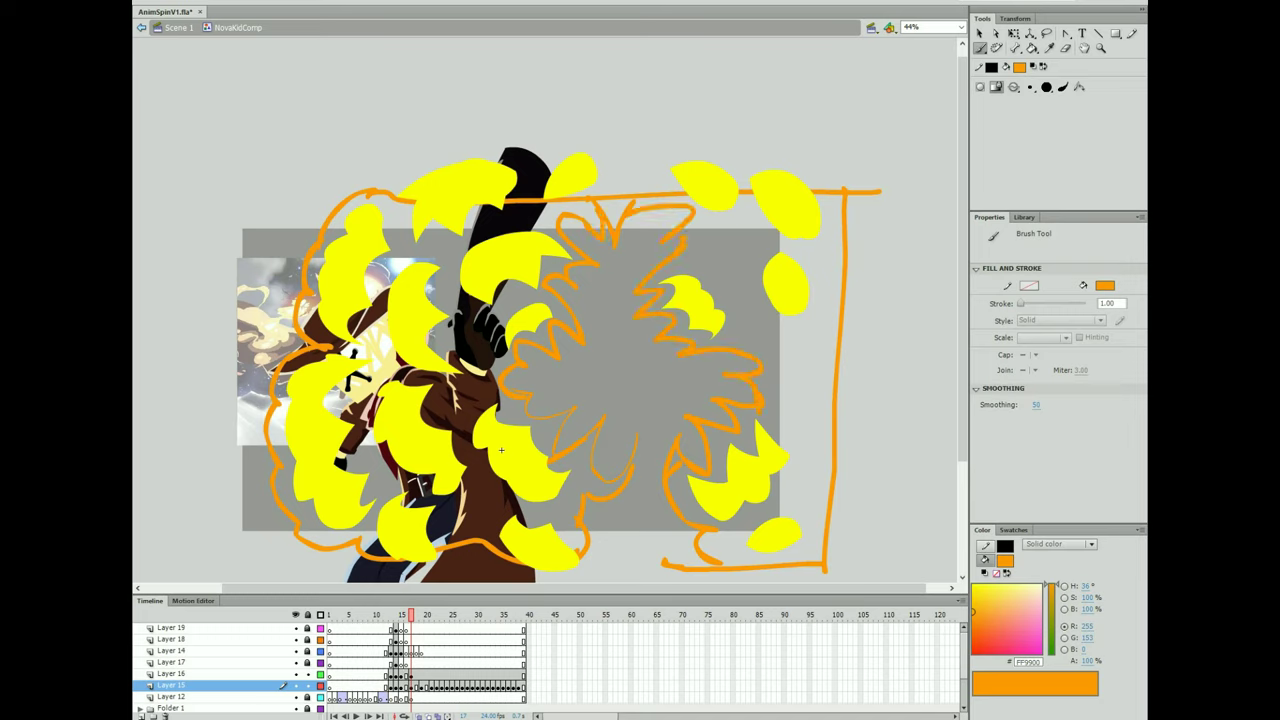
pyautogui.hotkey('ctrl', 'y')
pyautogui.hotkey('ctrl', 'y')
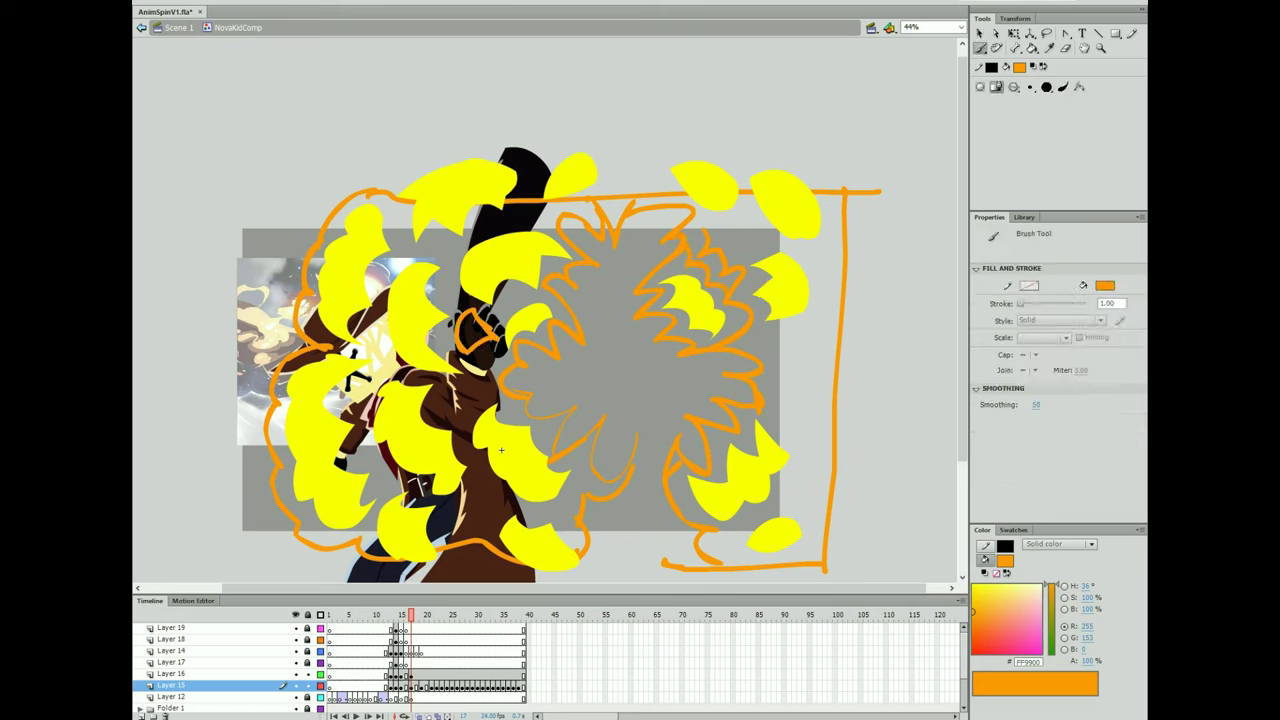
pyautogui.hotkey('ctrl', 'z')
pyautogui.hotkey('ctrl', 'z')
# Fill the right and left smoke areas with orange and revise the fill's edge.
pyautogui.press('b')
pyautogui.hotkey('ctrl', 'y')
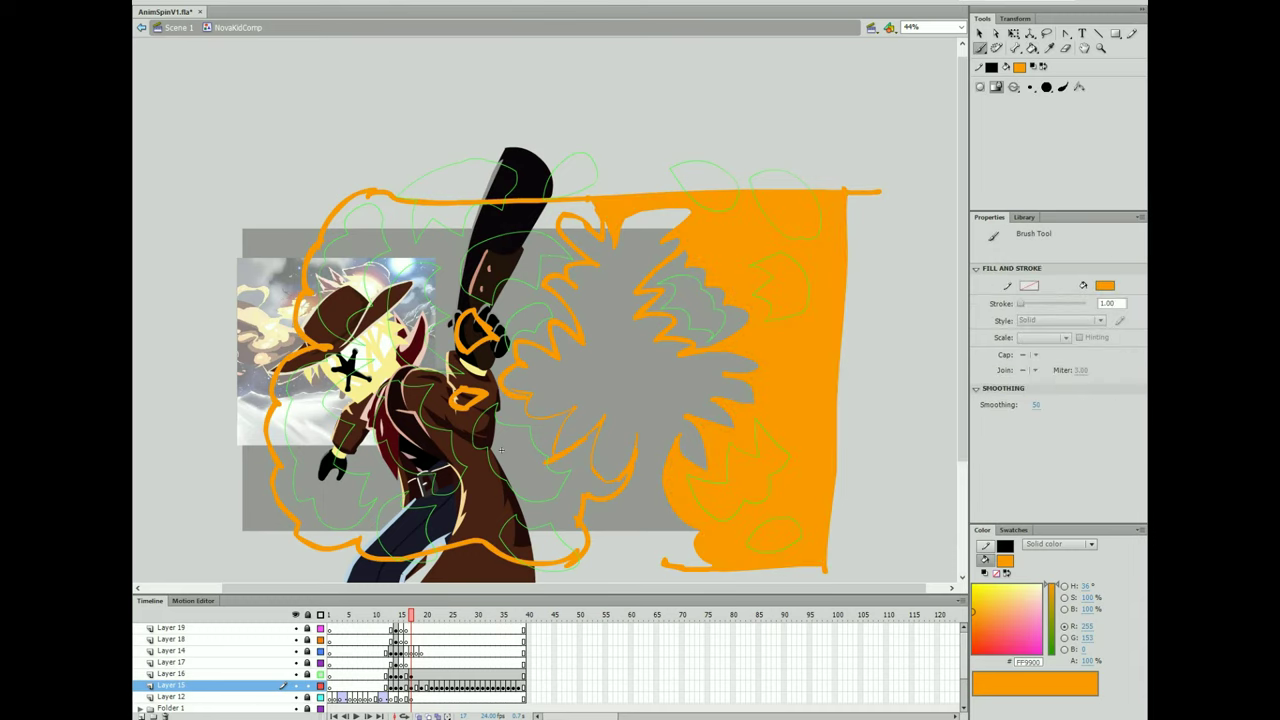
pyautogui.hotkey('ctrl', 'y')
pyautogui.hotkey('ctrl', 'a')
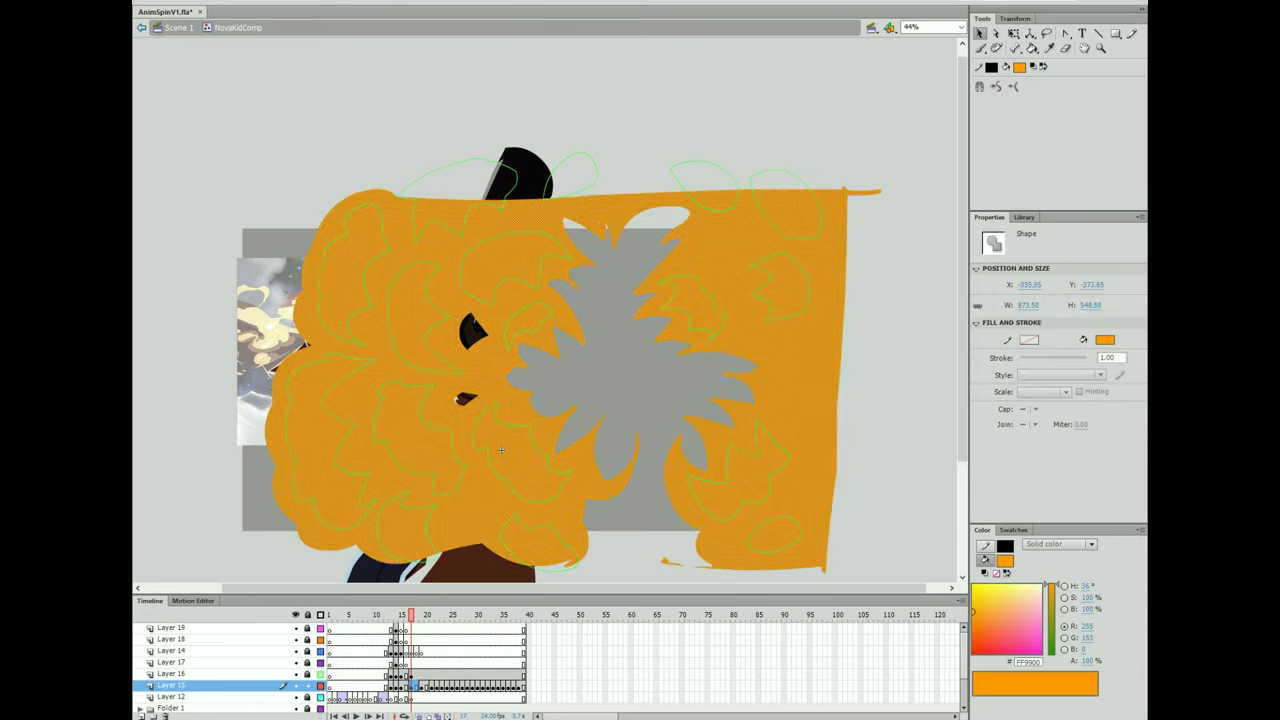
pyautogui.hotkey('ctrl', 'shift', 'a')
pyautogui.hotkey('ctrl', 'z')
pyautogui.hotkey('ctrl', 'y')
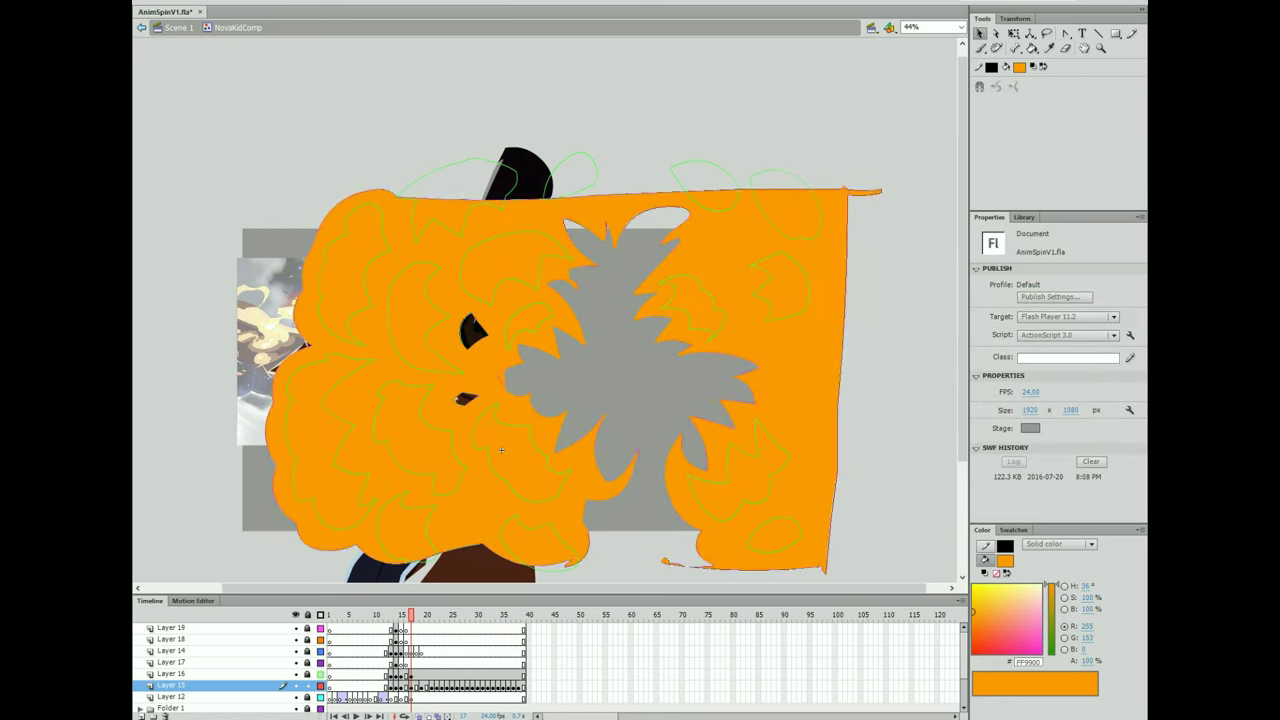
pyautogui.hotkey('ctrl', 'z')
# Undo back through earlier explosion and NovaKidComp edits to the orange smoke state.
pyautogui.scroll(5, 501, 450)
pyautogui.scroll(-5, 501, 450)
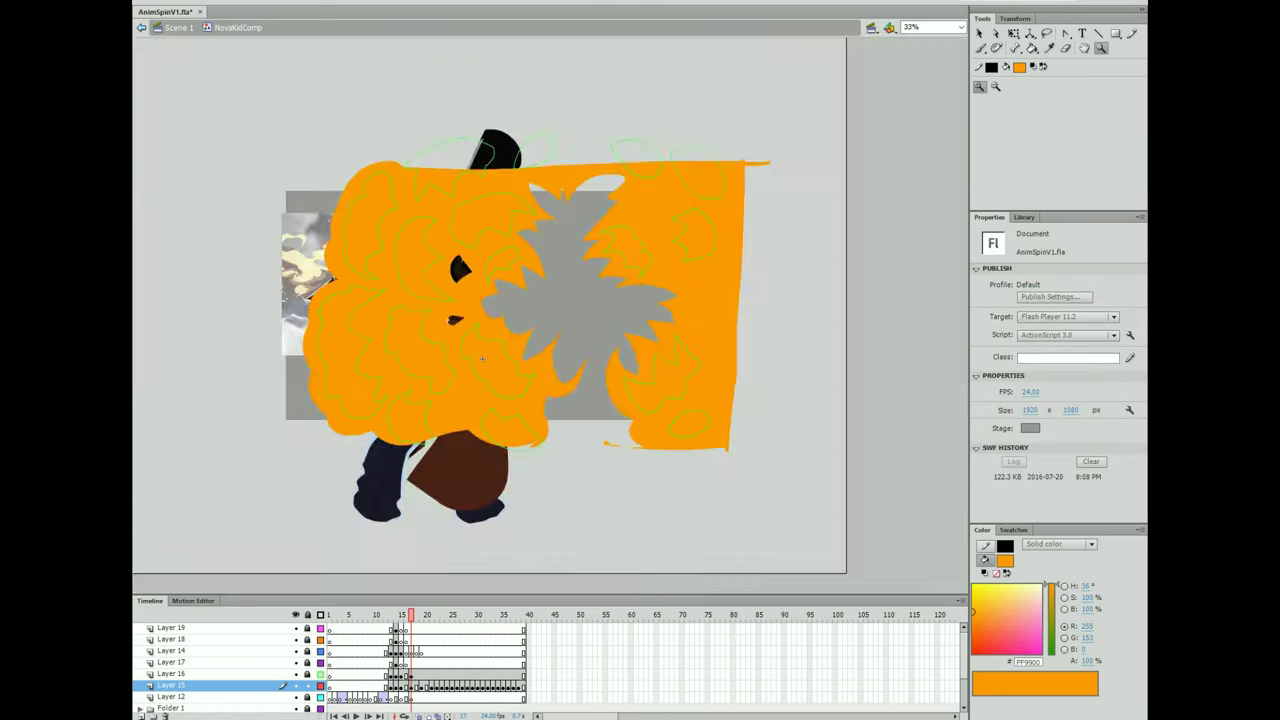
pyautogui.scroll(2, 480, 440)
pyautogui.scroll(-1, 459, 432)
pyautogui.hotkey('ctrl', 'y')
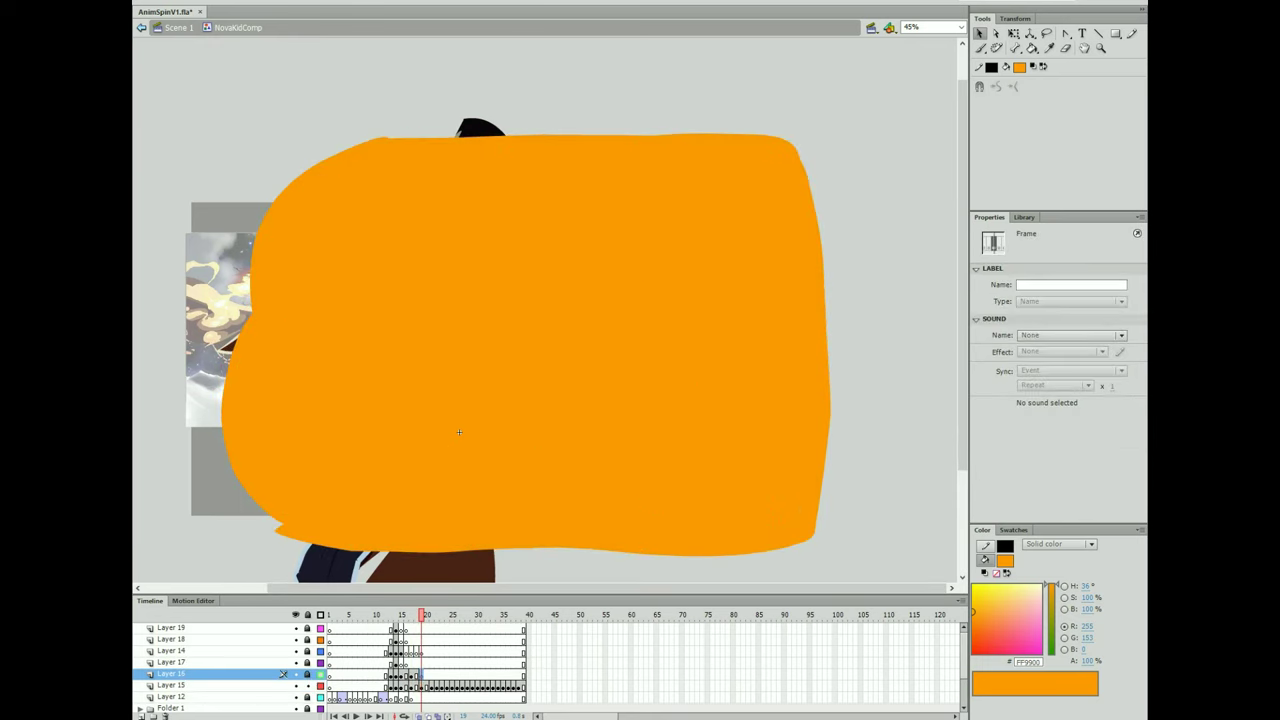
pyautogui.hotkey('ctrl', 'alt', 'a')
pyautogui.hotkey('shift', 'F5')
pyautogui.hotkey('ctrl', 'z')
pyautogui.hotkey('ctrl', 'z')
pyautogui.hotkey('ctrl', 'z')
pyautogui.hotkey('ctrl', 'z')
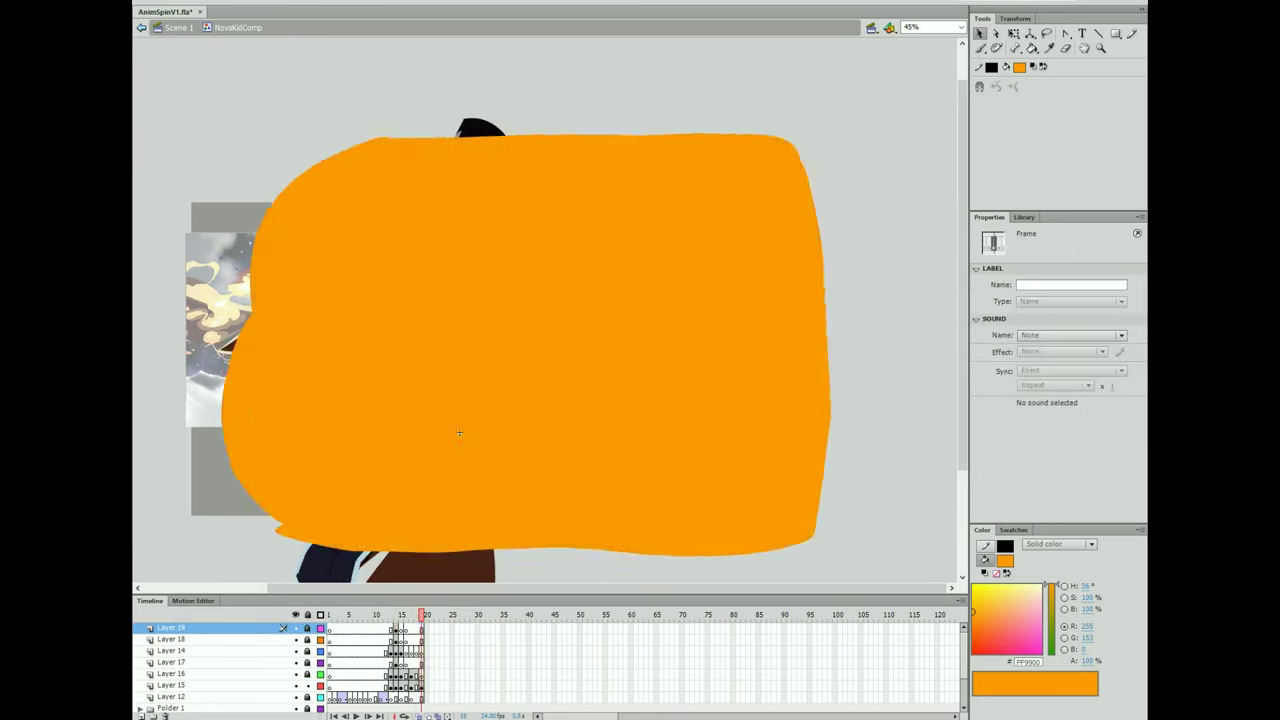
pyautogui.hotkey('ctrl', 'z')
pyautogui.hotkey('ctrl', 'z')
pyautogui.hotkey('ctrl', 'z')
pyautogui.hotkey('ctrl', 'z')
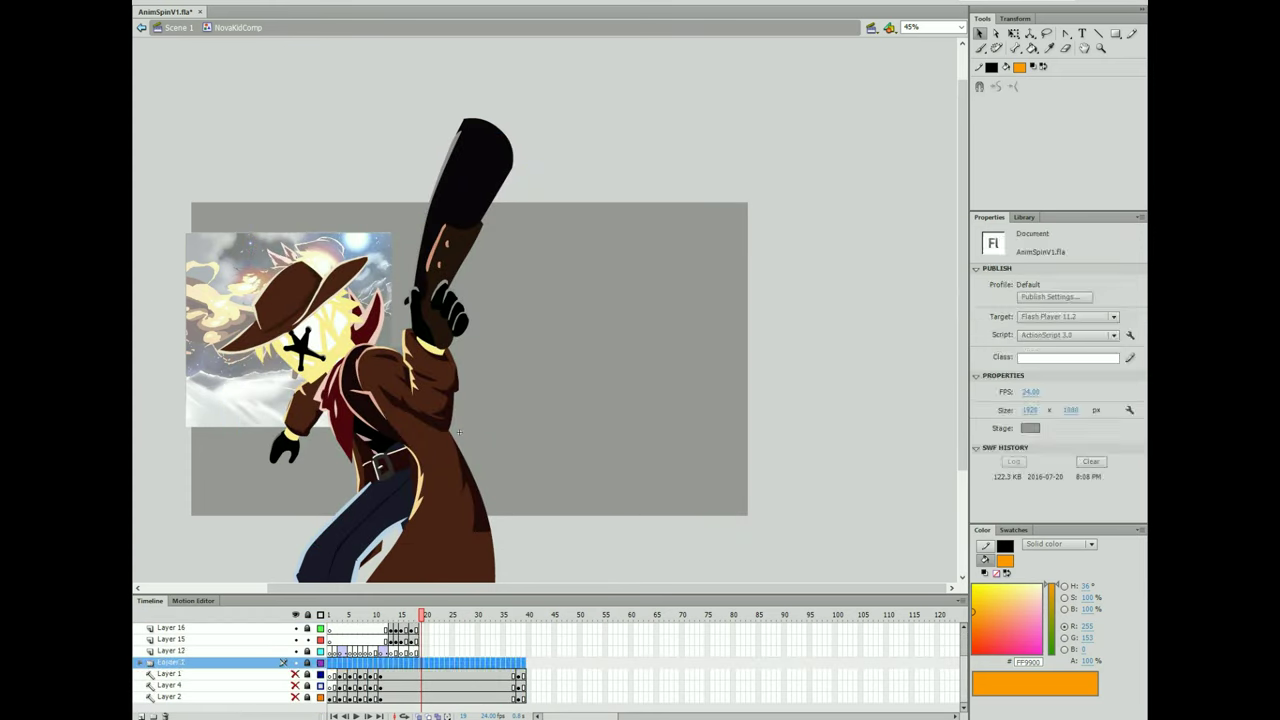
pyautogui.hotkey('ctrl', 'z')
pyautogui.hotkey('ctrl', 'z')
pyautogui.hotkey('ctrl', 'z')
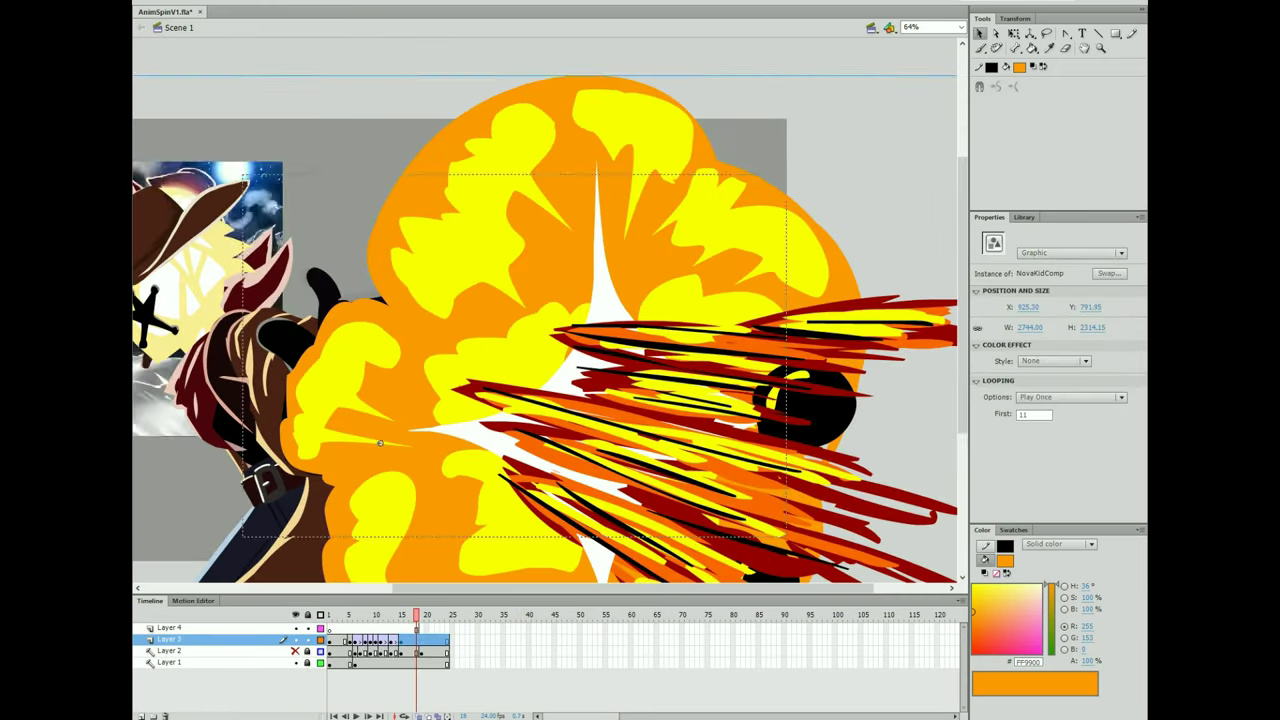
pyautogui.hotkey('ctrl', 'z')
pyautogui.hotkey('ctrl', 'z')
pyautogui.hotkey('ctrl', 'z')
pyautogui.hotkey('ctrl', 'z')
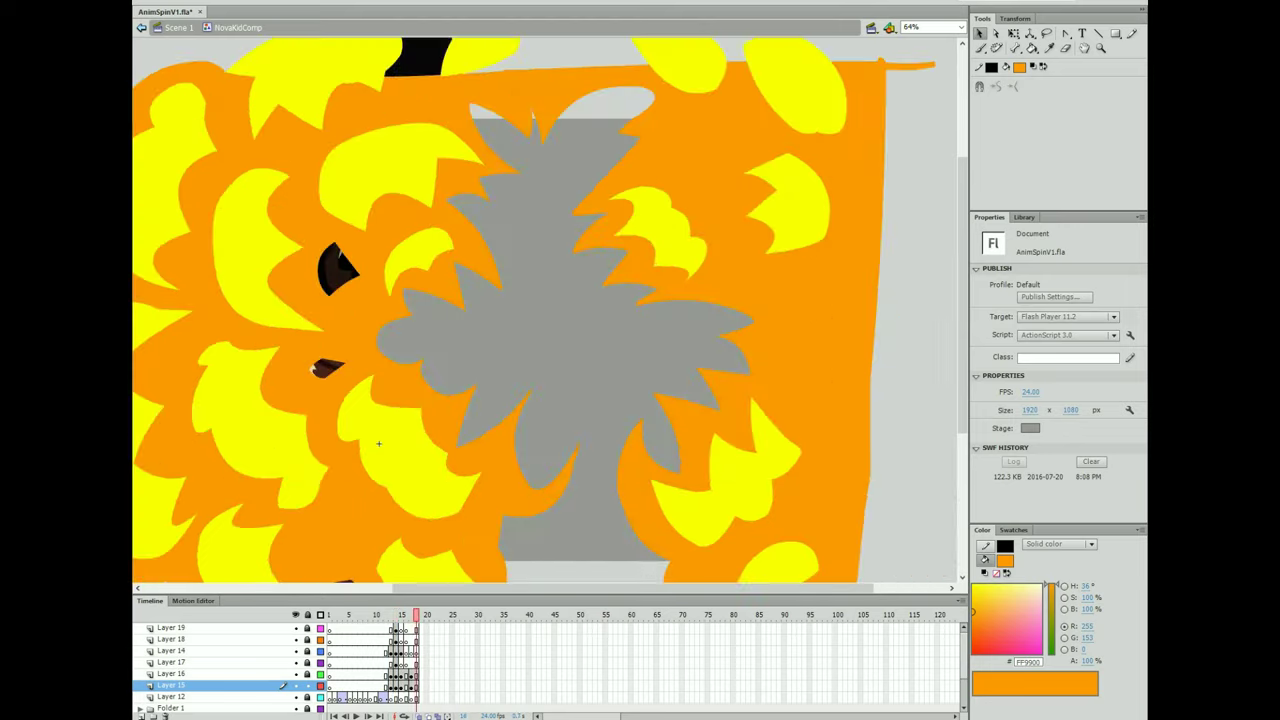
# Compare the streaked explosion with the smoke frame, then redo to the latest smoke frame.
pyautogui.hotkey('ctrl', 'z')
pyautogui.hotkey('ctrl', 'y')
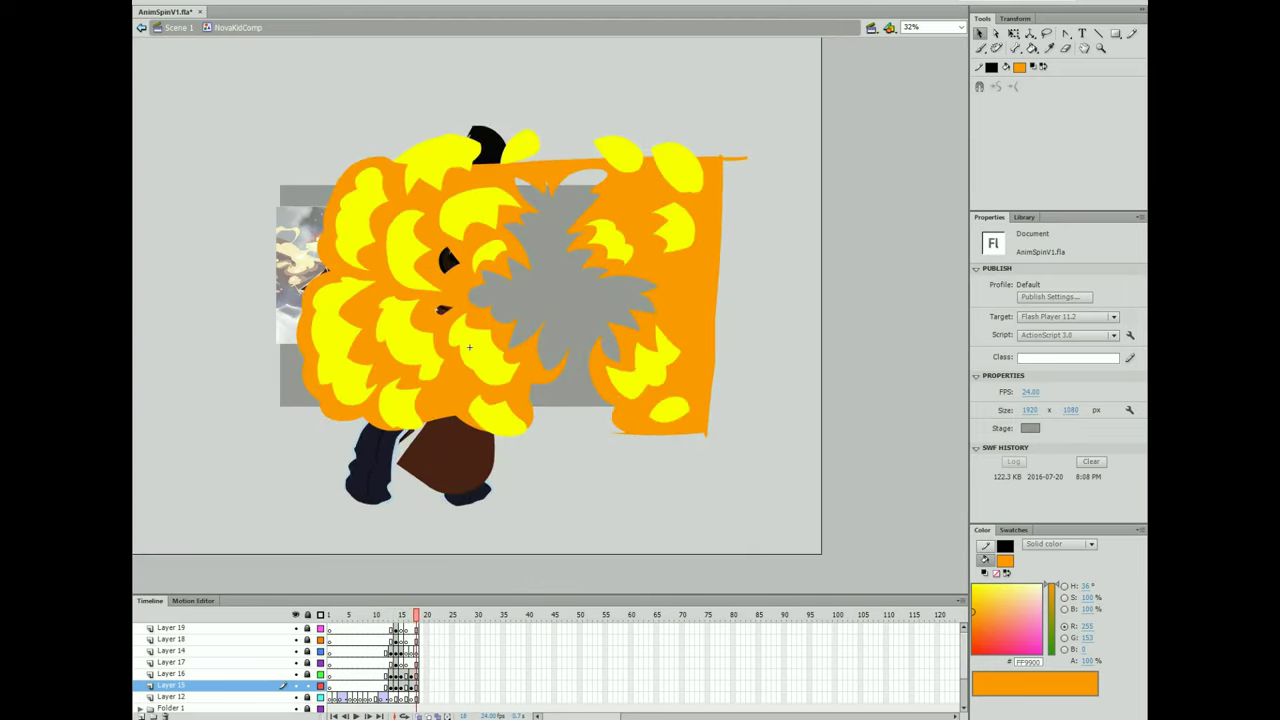
pyautogui.hotkey('ctrl', 'z')
pyautogui.hotkey('ctrl', 'z')
pyautogui.hotkey('ctrl', 'z')
pyautogui.hotkey('ctrl', 'z')
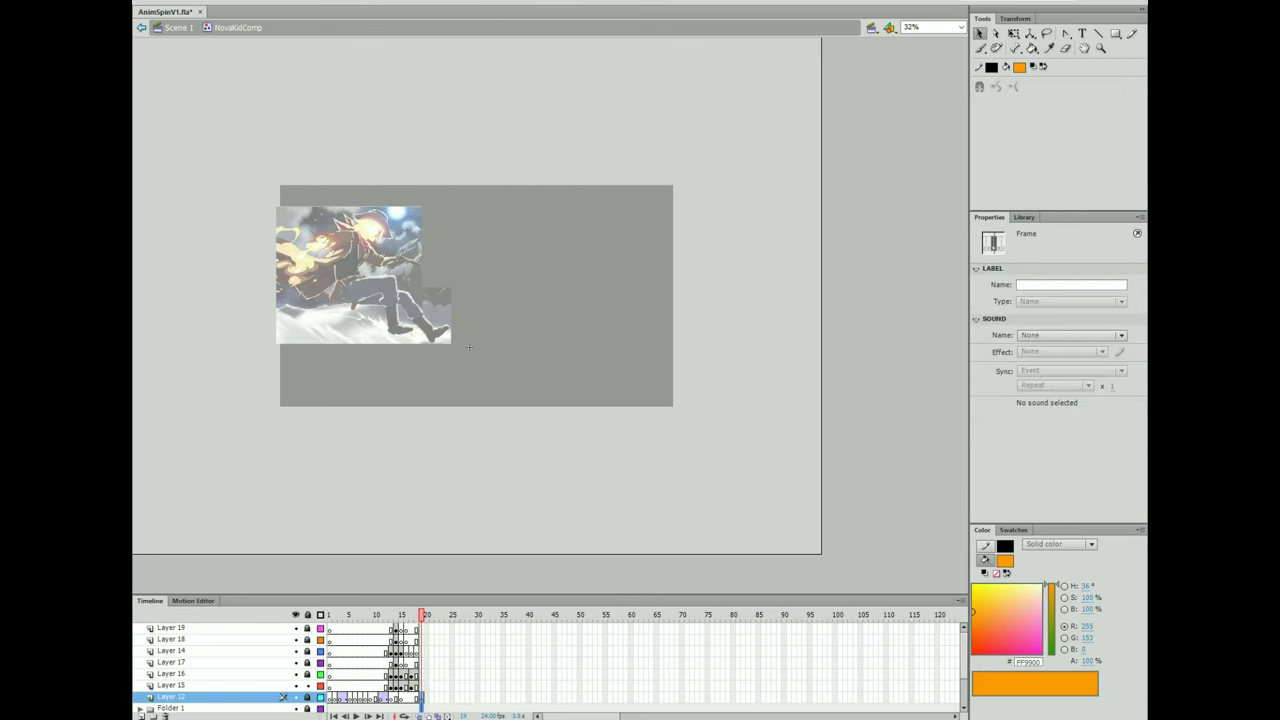
pyautogui.hotkey('ctrl', 'y')
pyautogui.hotkey('ctrl', 'y')
pyautogui.hotkey('ctrl', 'y')
pyautogui.hotkey('ctrl', 'y')
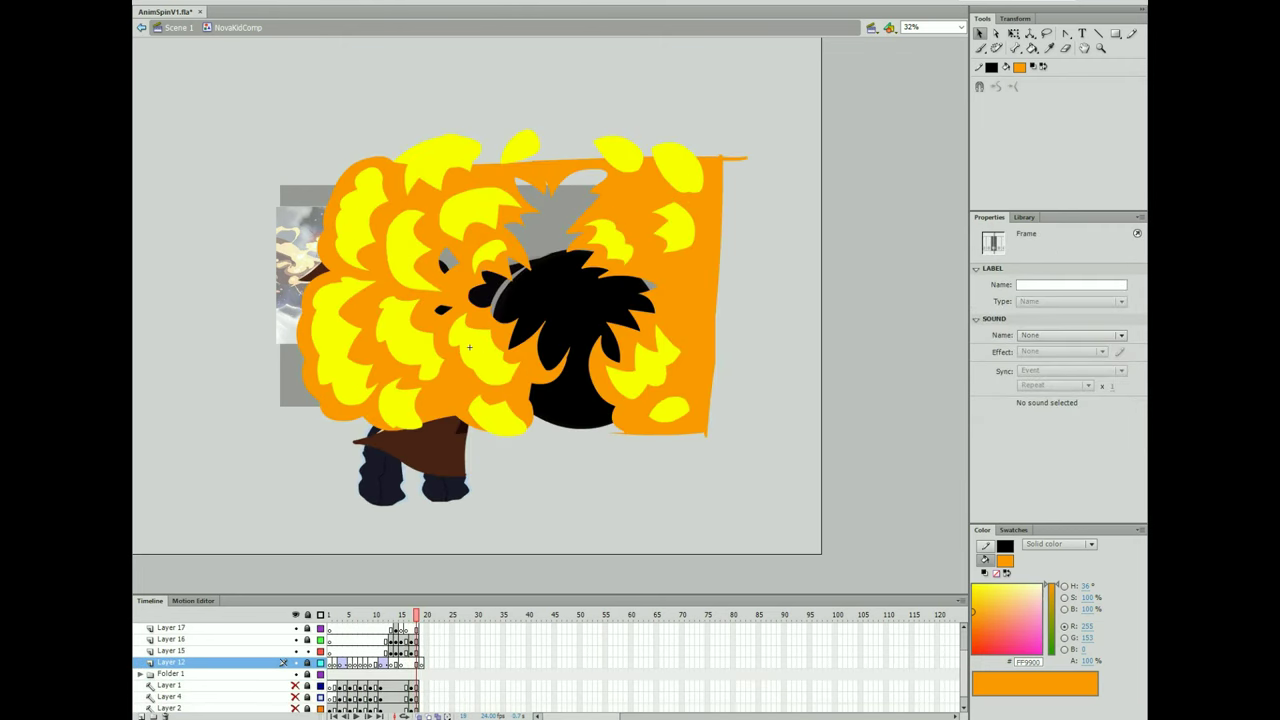
pyautogui.hotkey('ctrl', 'y')
pyautogui.hotkey('ctrl', 'y')
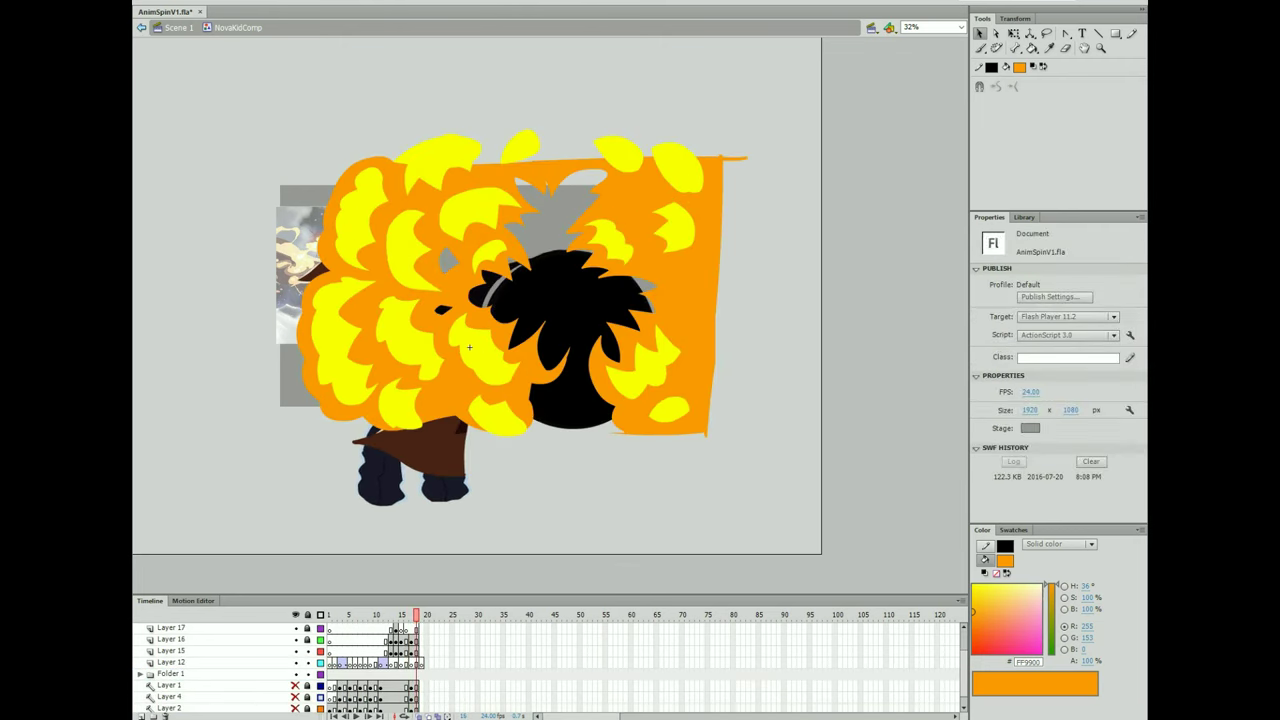